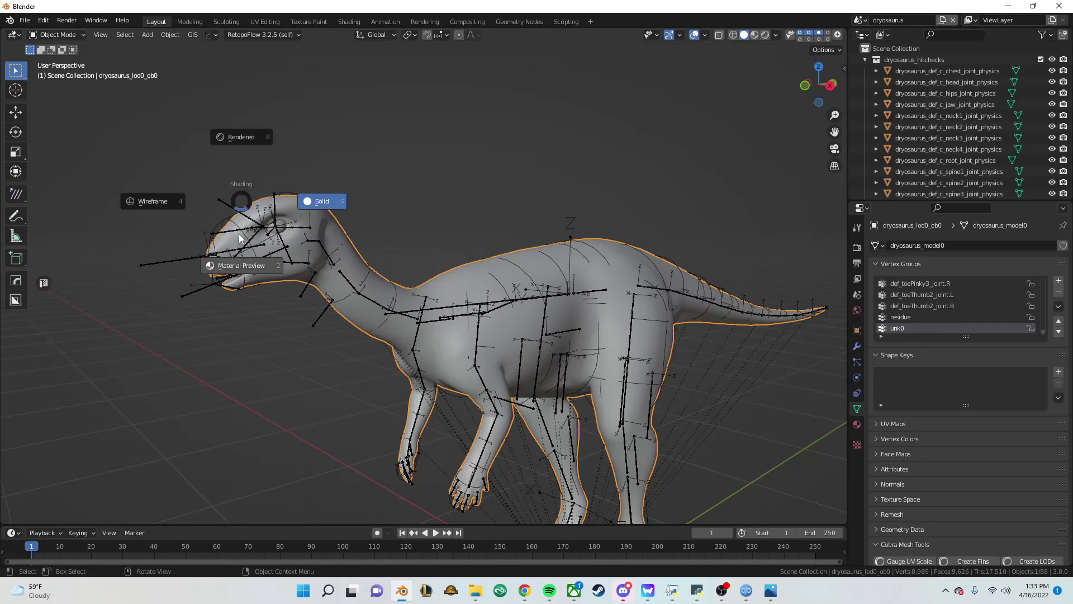
Show the textures with Material Preview, enter Sculpt Mode, and enable X symmetry.
left_click(232, 263)
left_click(53, 34)
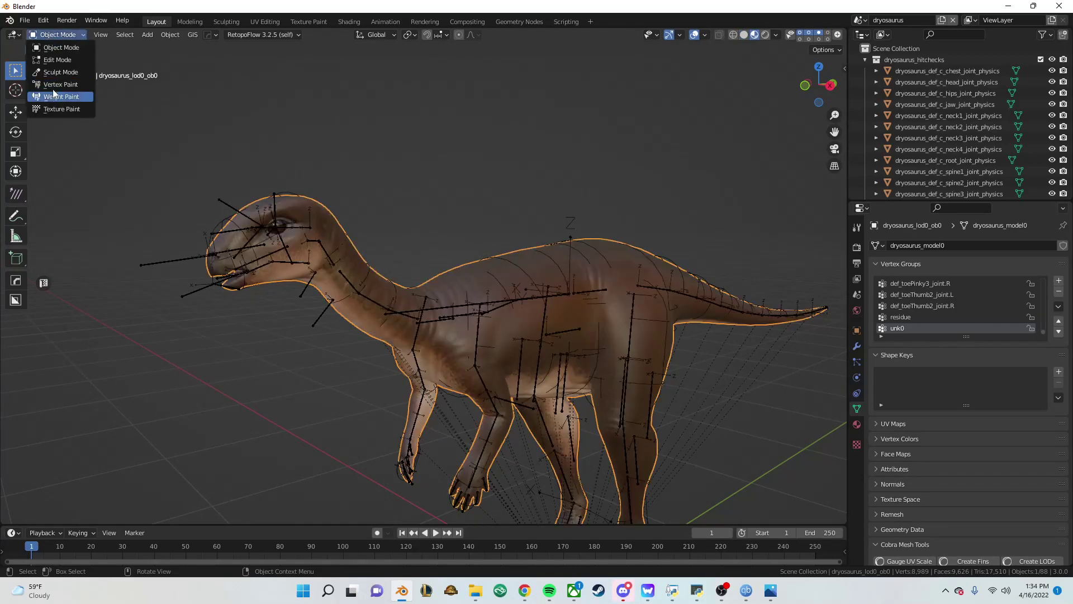
left_click(59, 74)
scroll(419, 233, "up", 2)
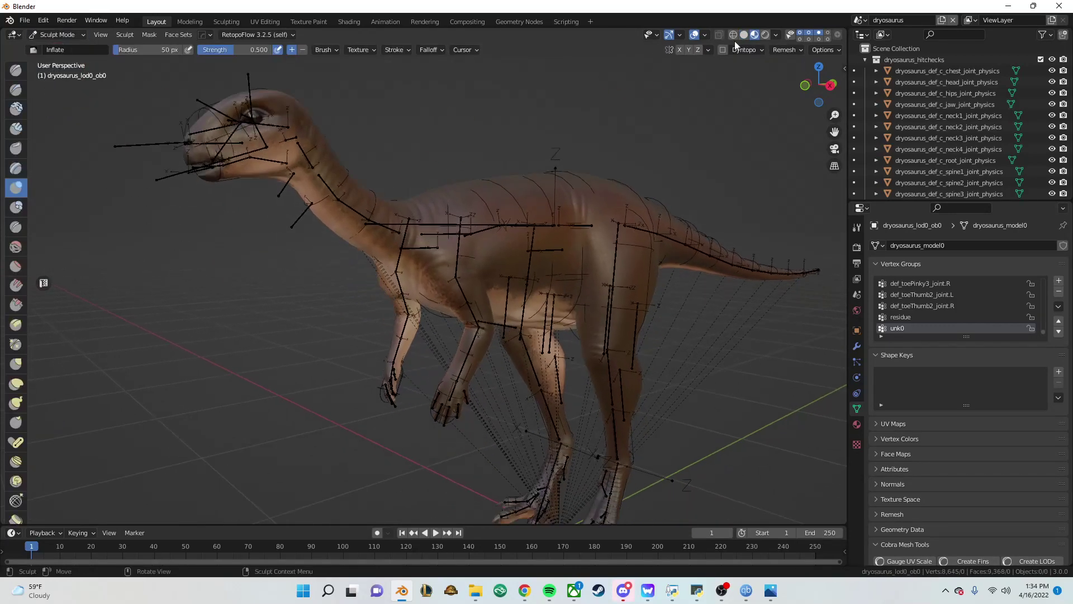
left_click(680, 49)
Reshape the dinosaur's rear and neck with the Elastic Deform brush.
left_click(17, 388)
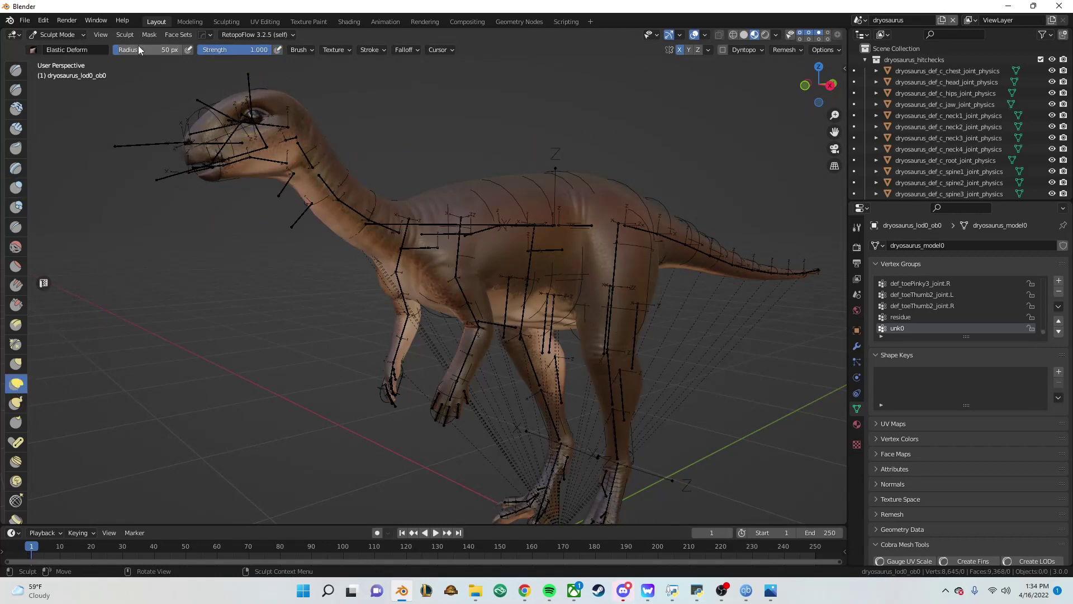
middle_click_drag(392, 240, 556, 259)
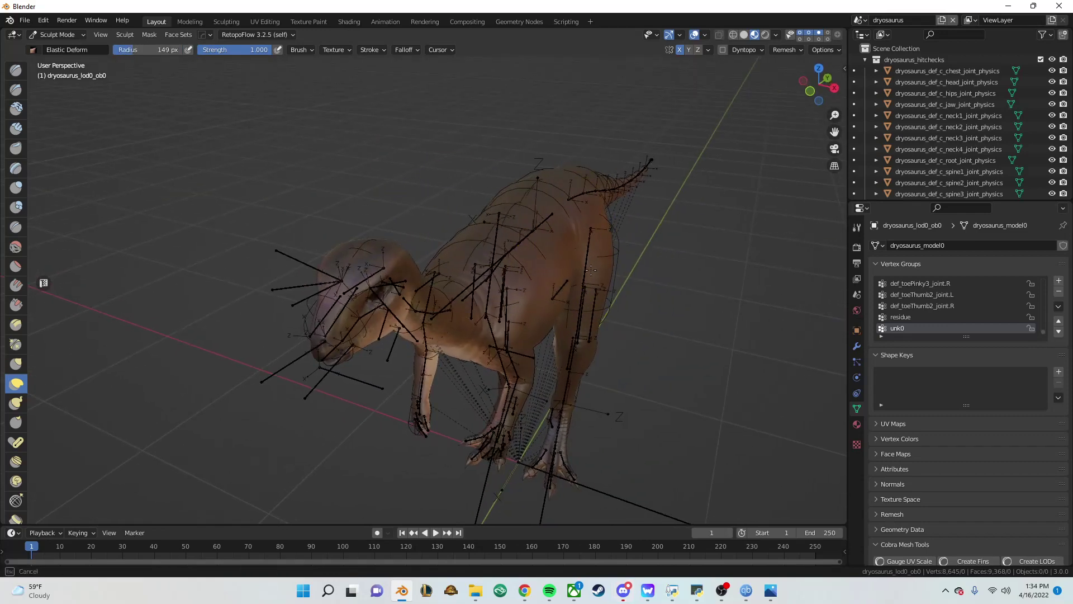
left_click_drag(568, 238, 609, 244)
middle_click_drag(608, 245, 371, 240)
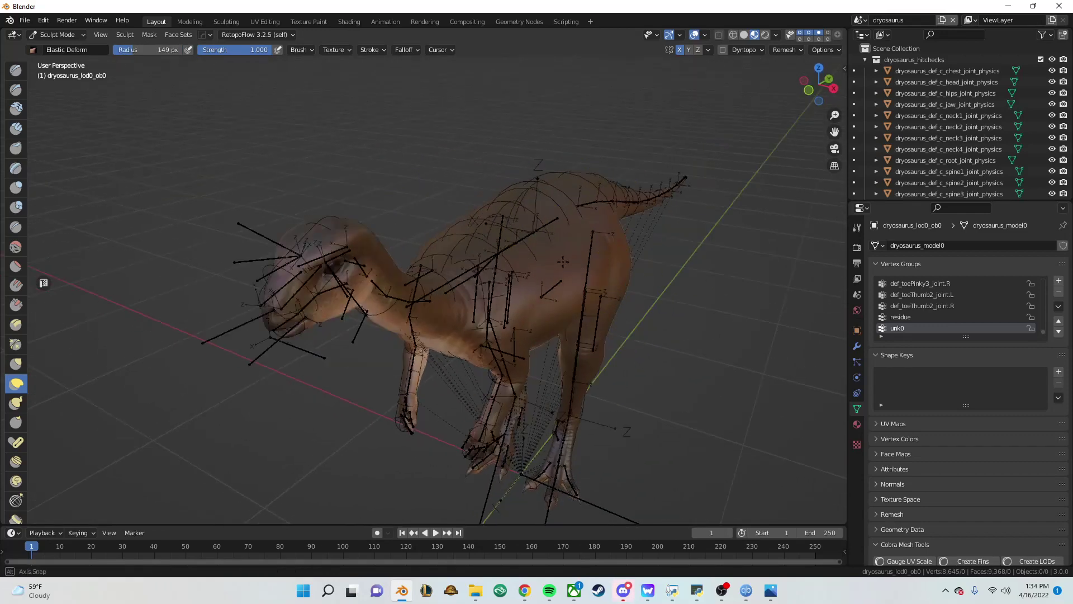
mouse_move(325, 245)
left_mouse_down()
mouse_move(260, 243)
mouse_move(304, 295)
left_mouse_up()
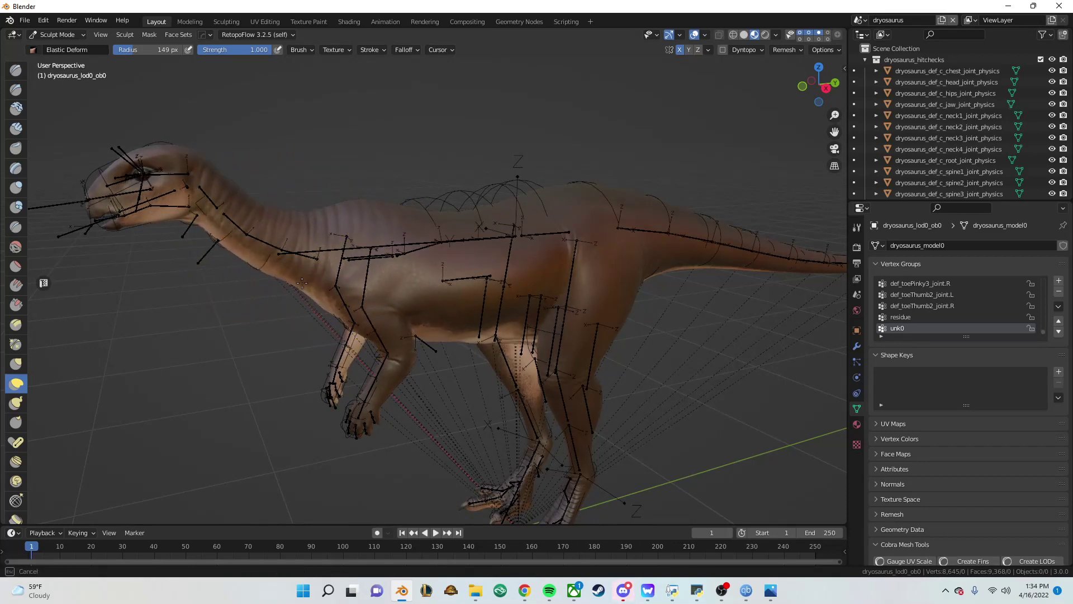
Pull the back up into a large hump with Grab, then smooth it.
left_click(16, 364)
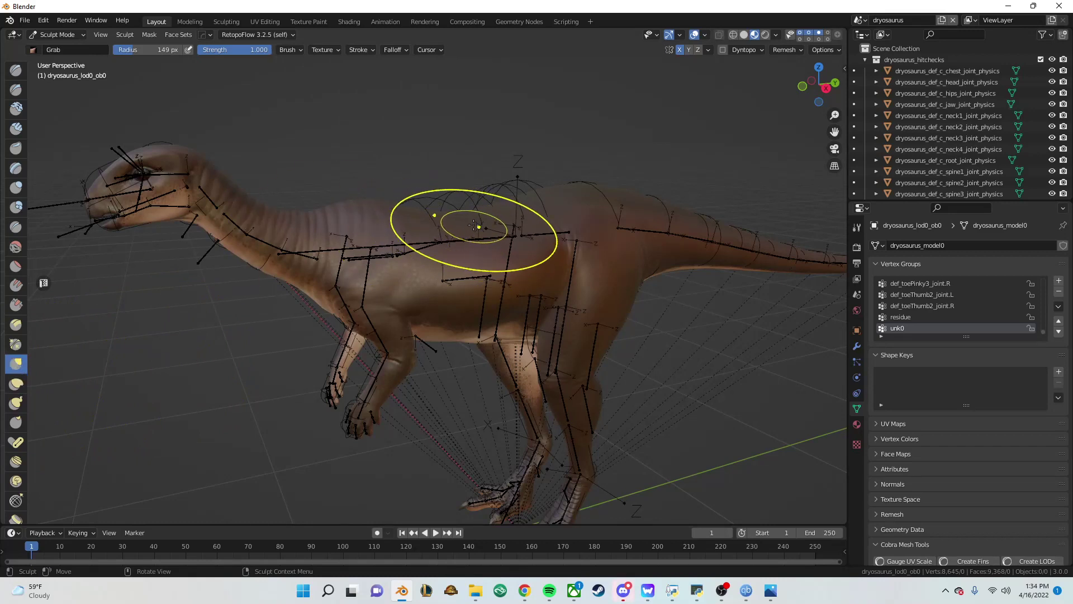
left_click_drag(438, 208, 397, 176)
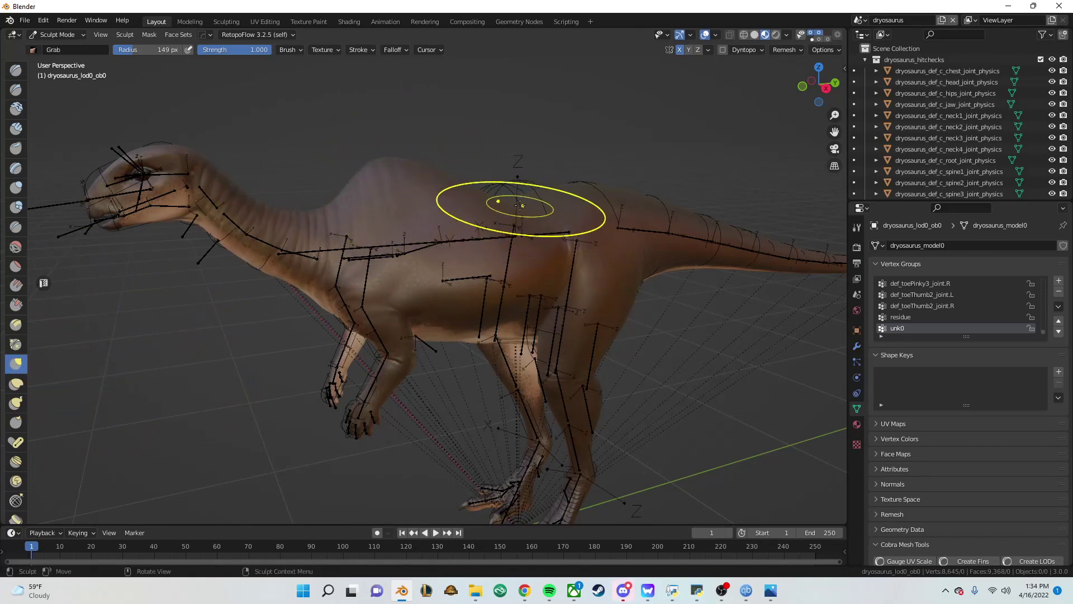
left_click_drag(503, 204, 458, 185)
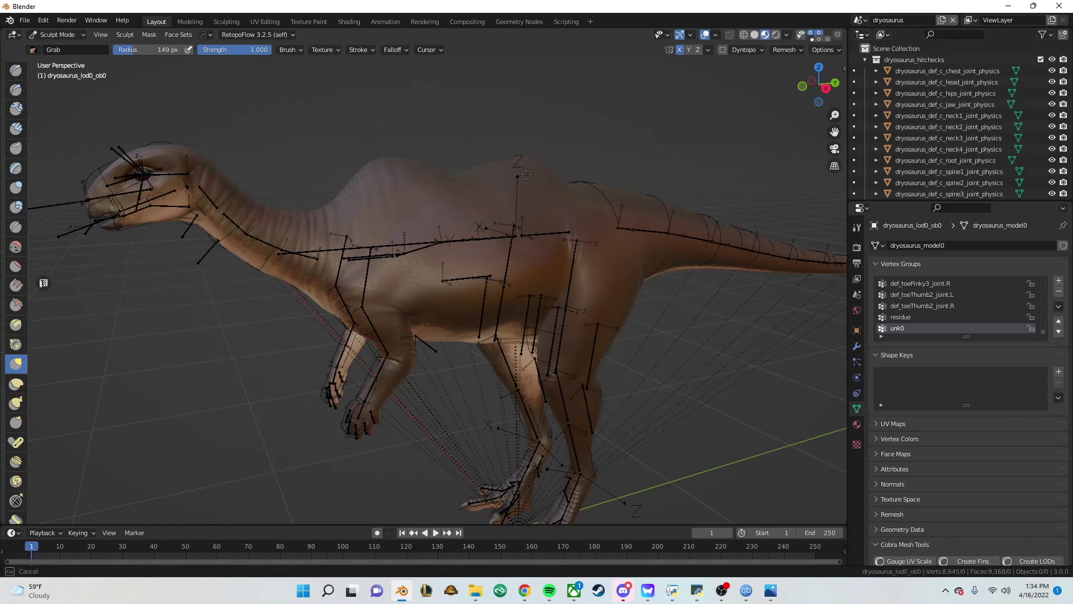
left_click(15, 246)
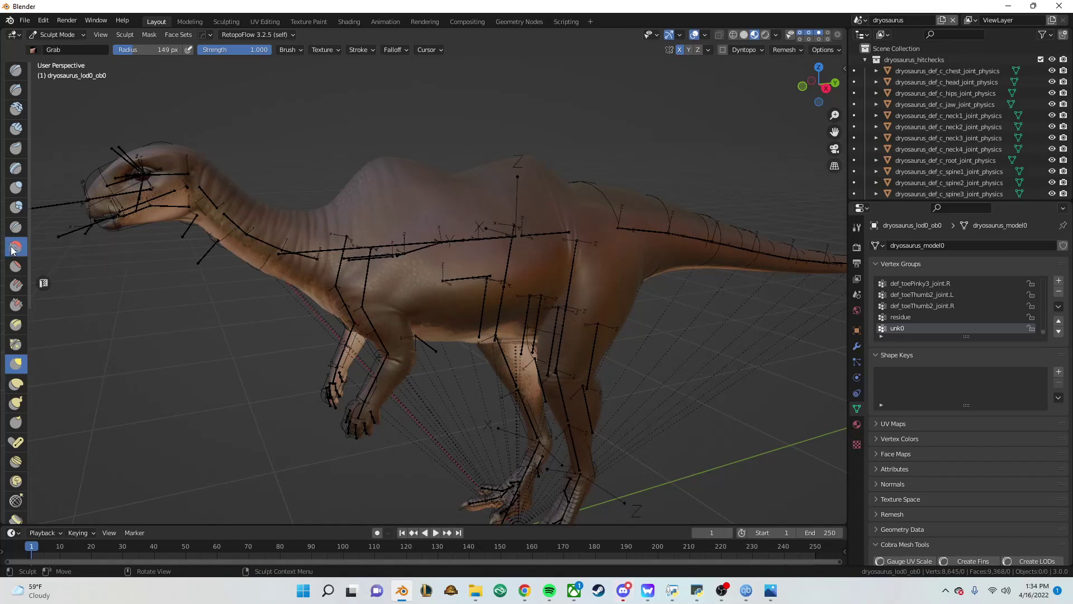
left_click_drag(359, 186, 494, 170)
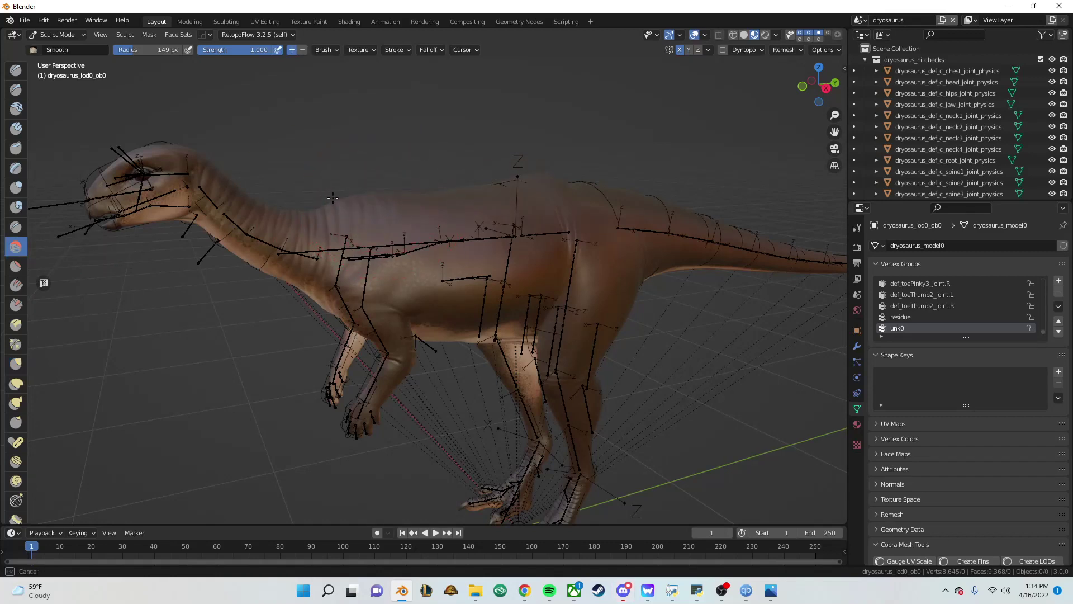
Thicken the dinosaur's neck with the Inflate brush and check it from other angles.
left_click(16, 188)
scroll(235, 251, "up", 4)
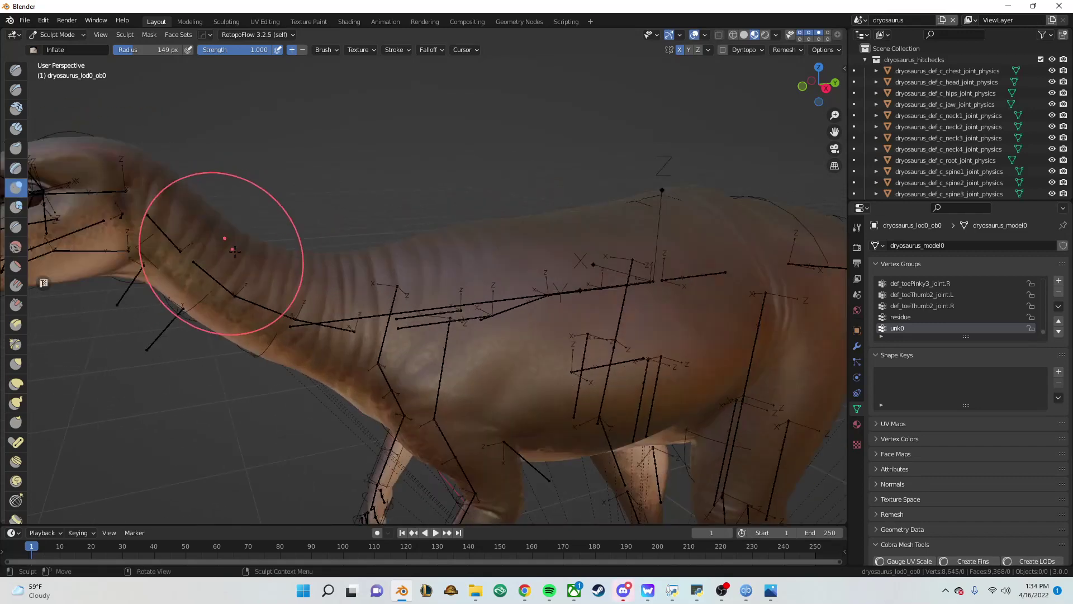
mouse_move(235, 251)
left_mouse_down()
mouse_move(300, 278)
mouse_move(453, 244)
left_mouse_up()
middle_click_drag(661, 190, 629, 256)
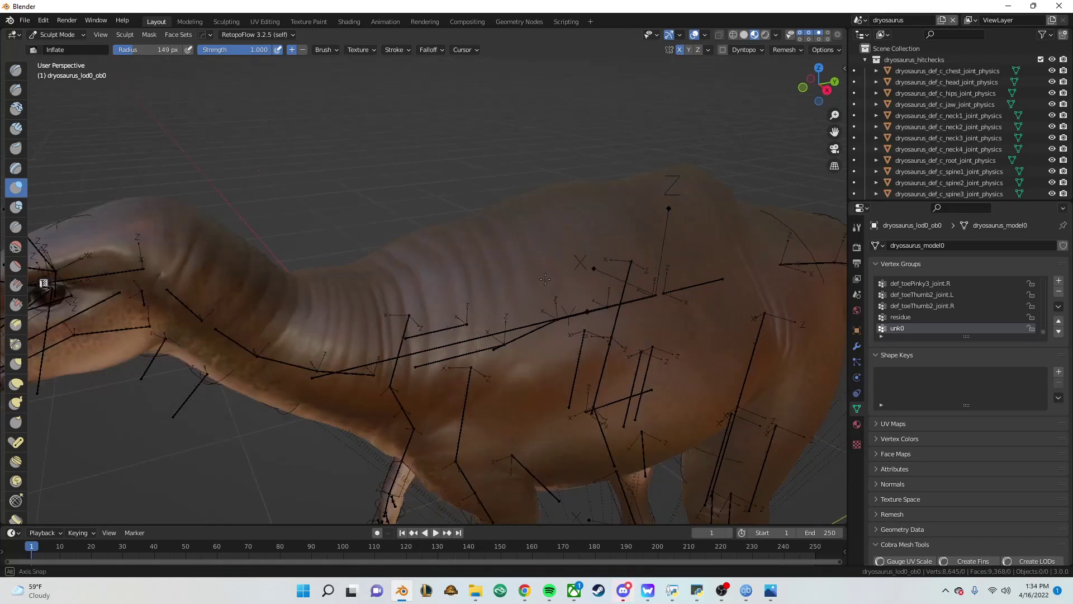
middle_click_drag(697, 241, 12, 205)
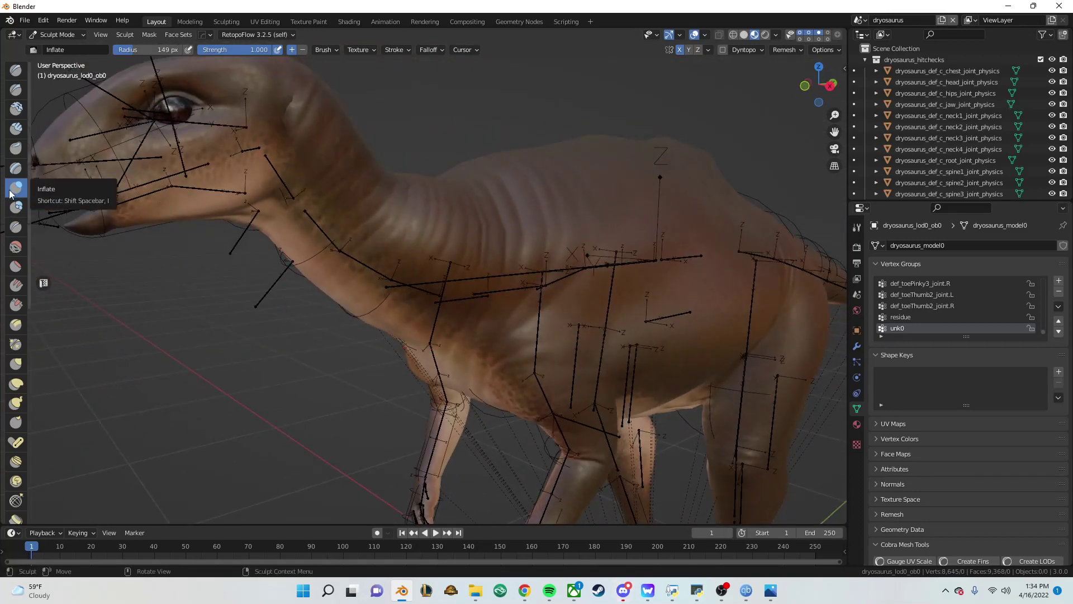
scroll(239, 412, "down", 3)
scroll(239, 412, "down", 2)
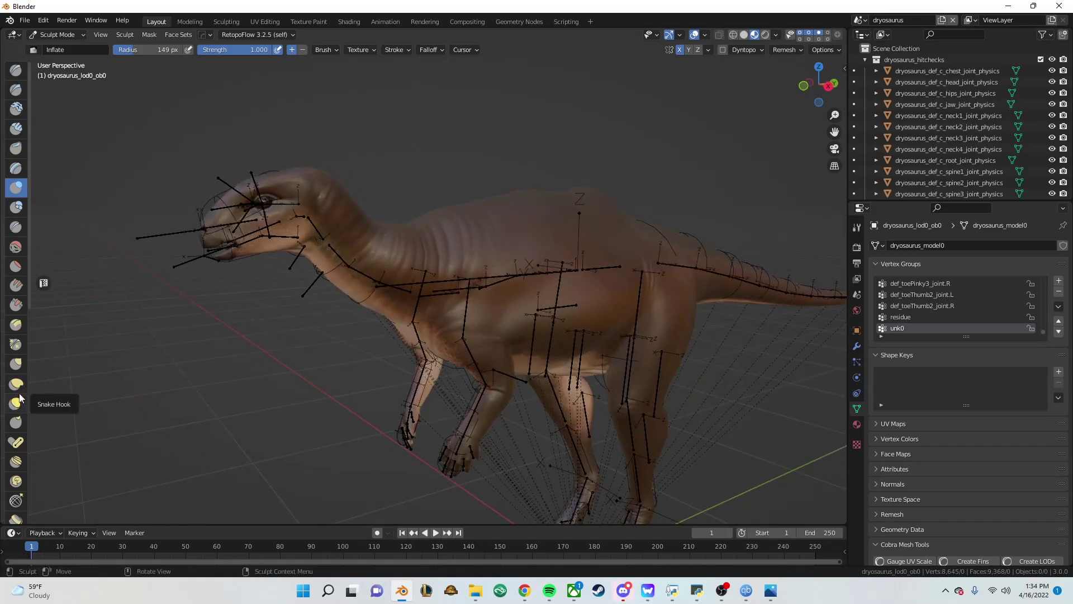
Select the Snake Hook brush, inspect the model, and return to Object Mode.
left_click(17, 411)
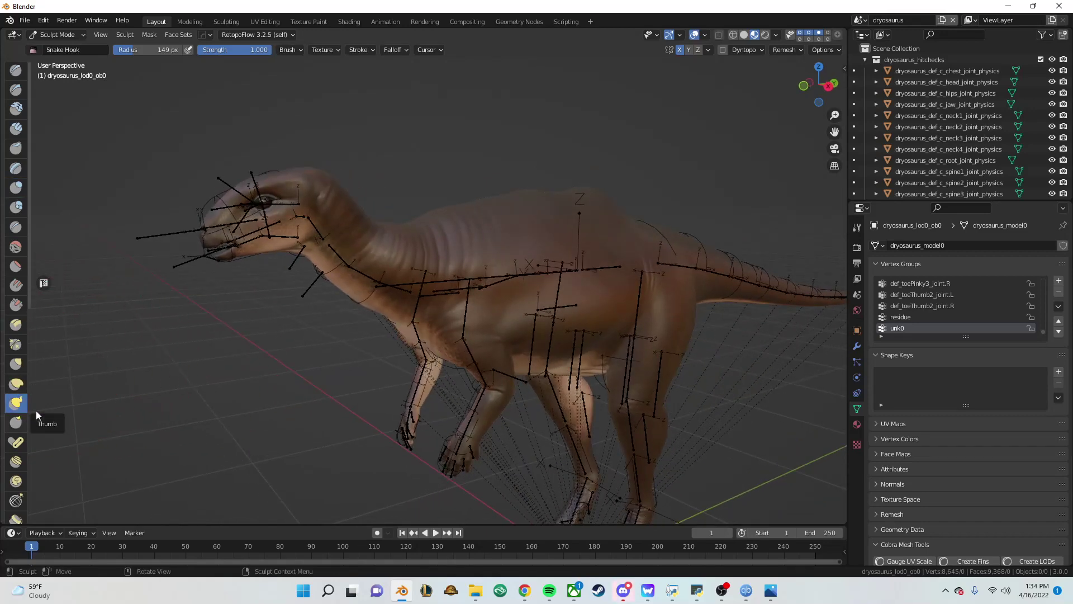
middle_click_drag(563, 360, 624, 323)
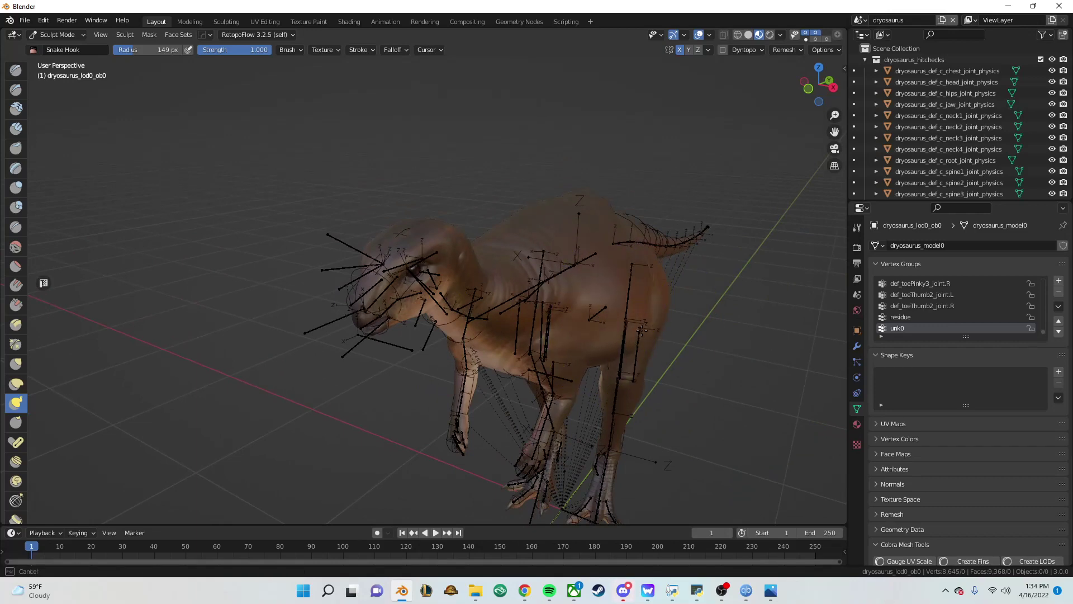
middle_click_drag(668, 299, 587, 311)
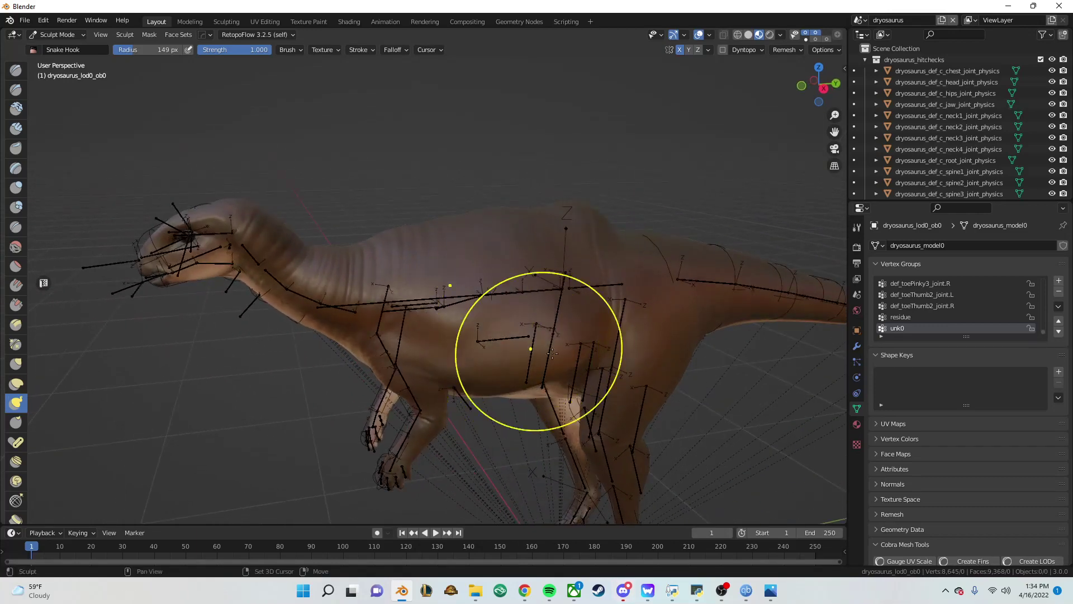
middle_click_drag(559, 338, 511, 313)
key("ctrl+Tab")
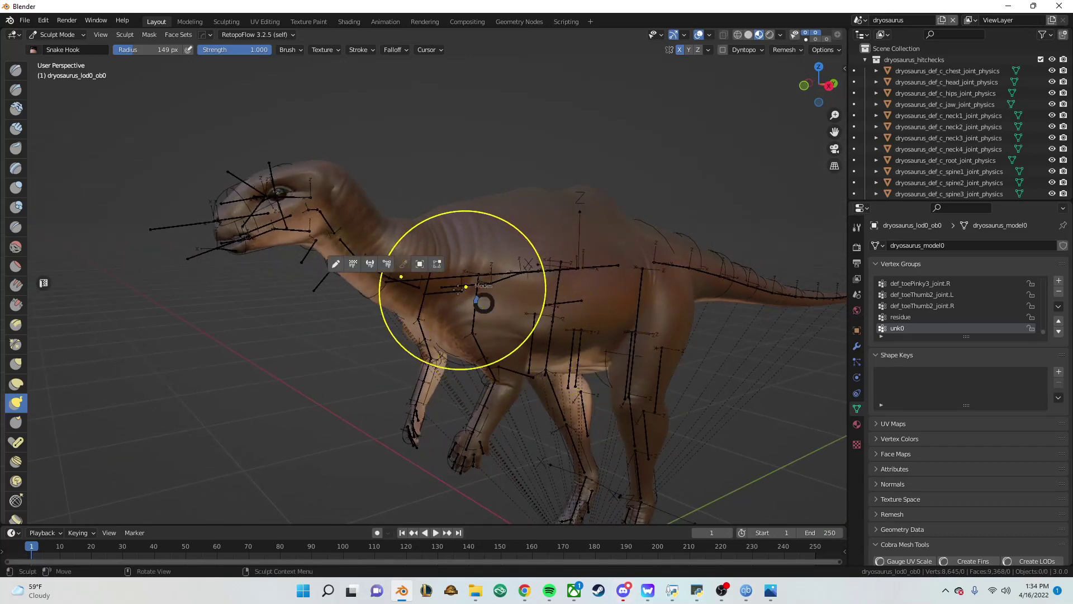
left_click(425, 271)
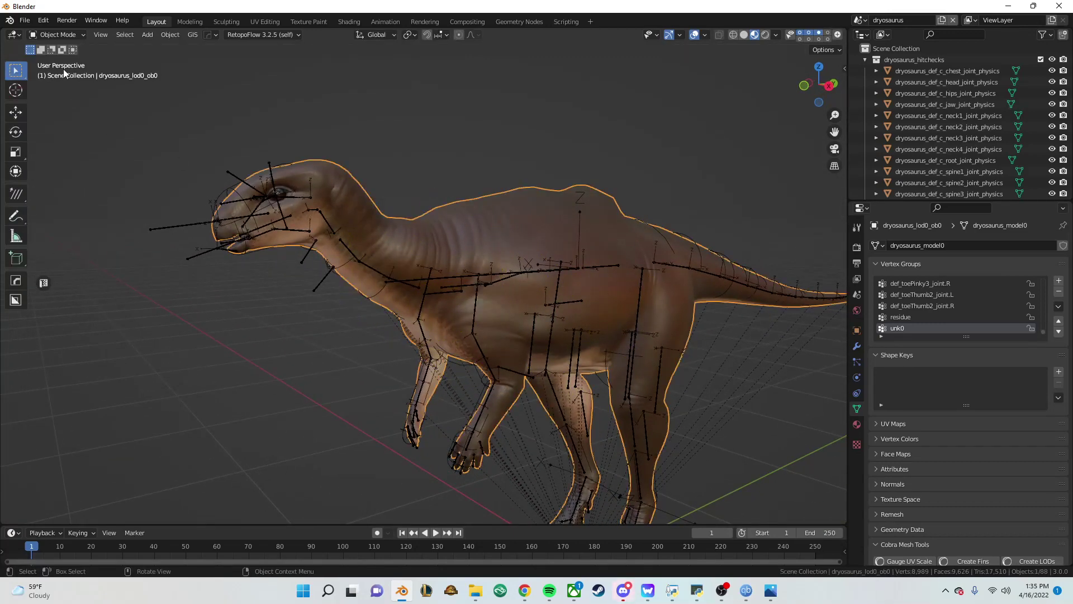
Enter Texture Paint mode with the diffuse texture as target, in solid shading.
left_click(62, 37)
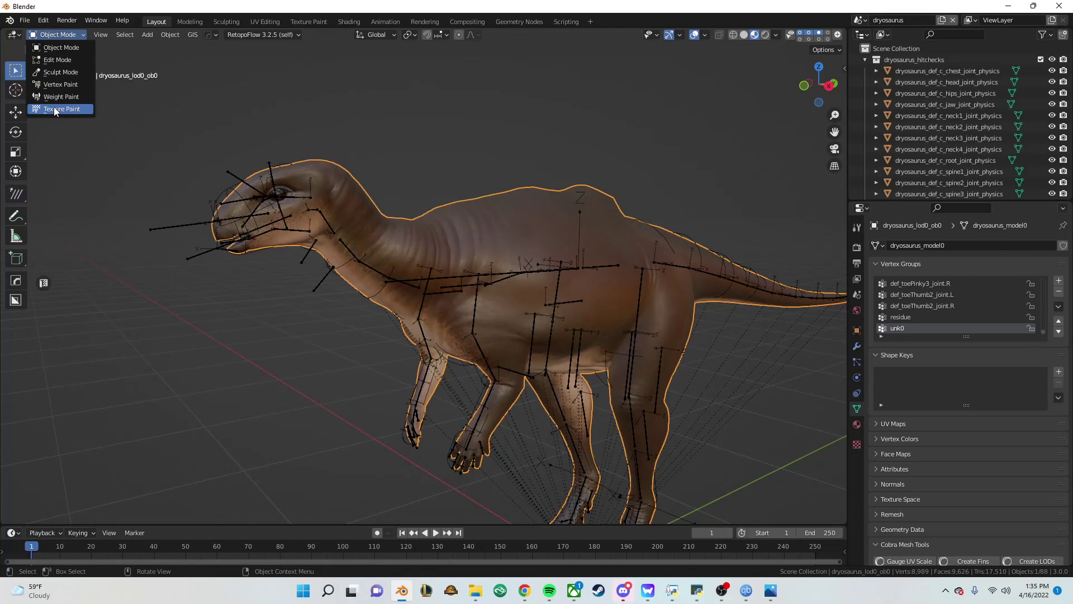
left_click(56, 111)
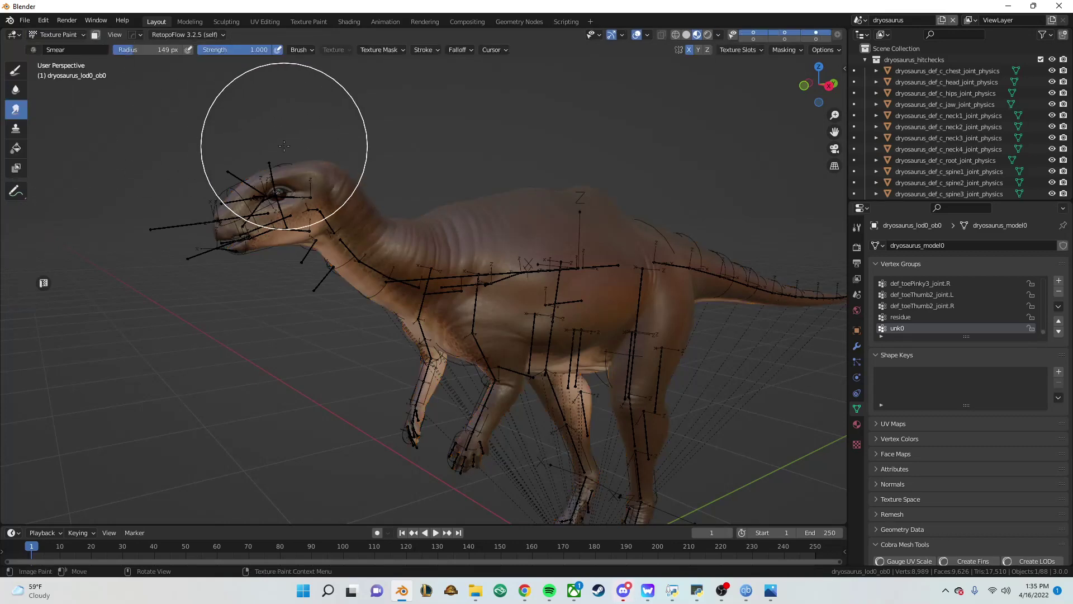
left_click(857, 227)
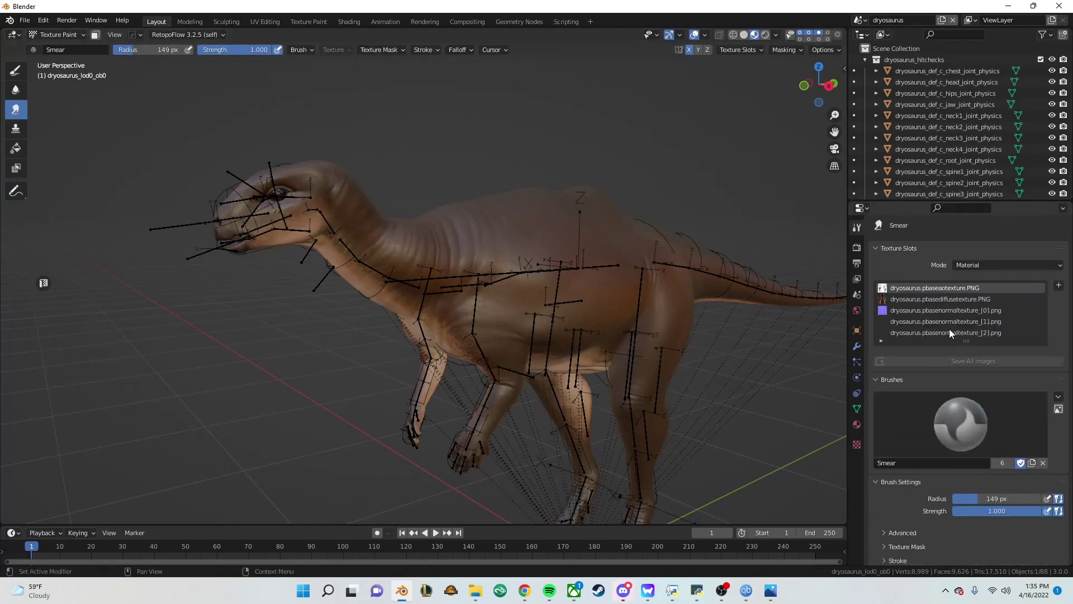
left_click(923, 300)
key("z")
left_click(612, 231)
Paint red across the dinosaur's back with the TexDraw brush.
middle_click_drag(611, 216, 522, 233)
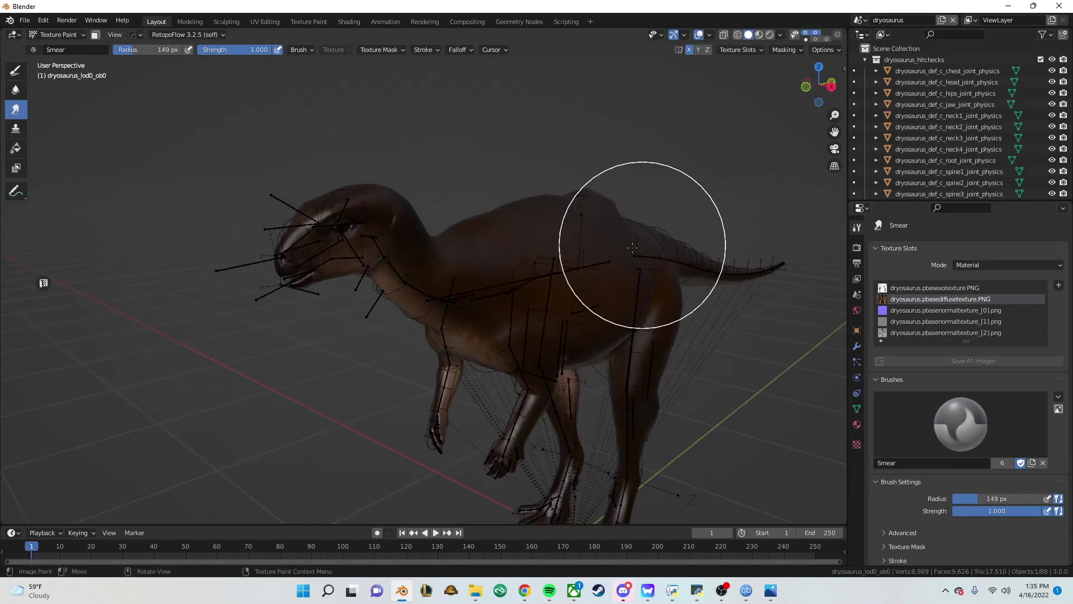
left_click(15, 71)
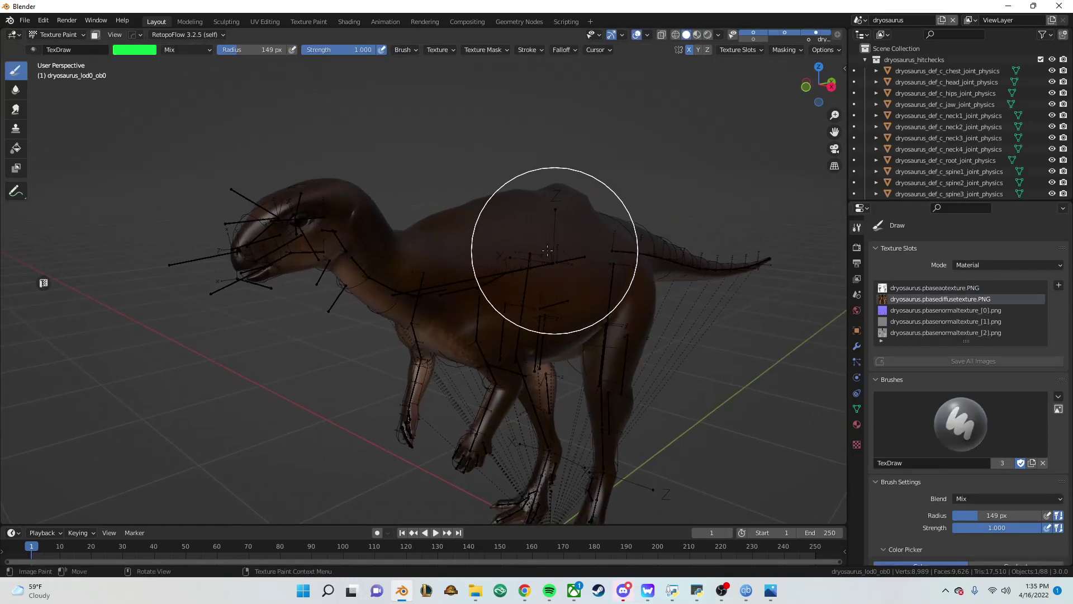
left_click(128, 52)
left_click(202, 90)
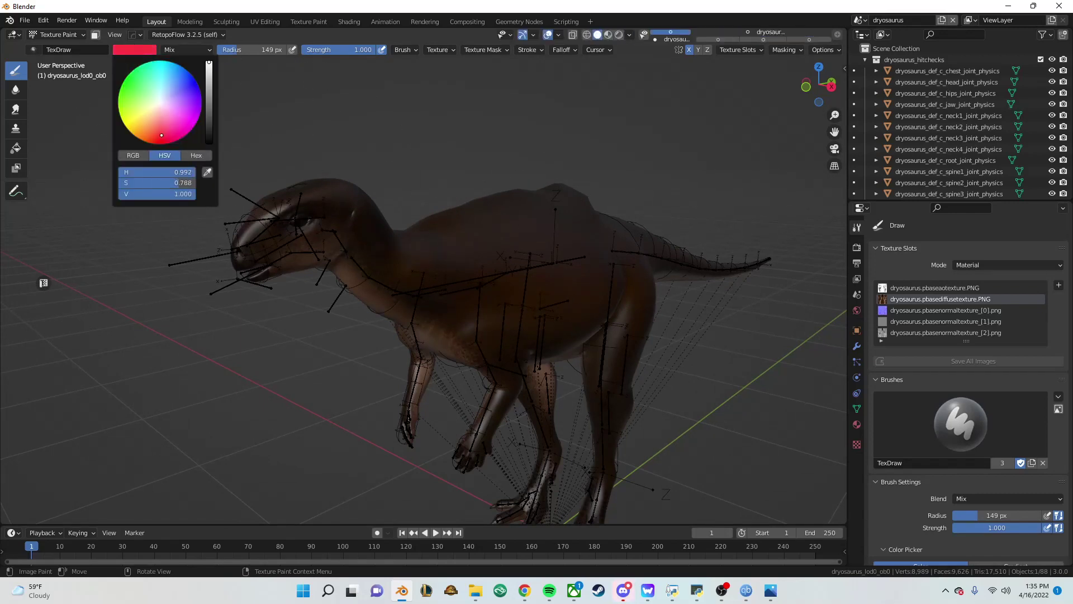
middle_click_drag(533, 225, 539, 252)
scroll(538, 257, "up", 2)
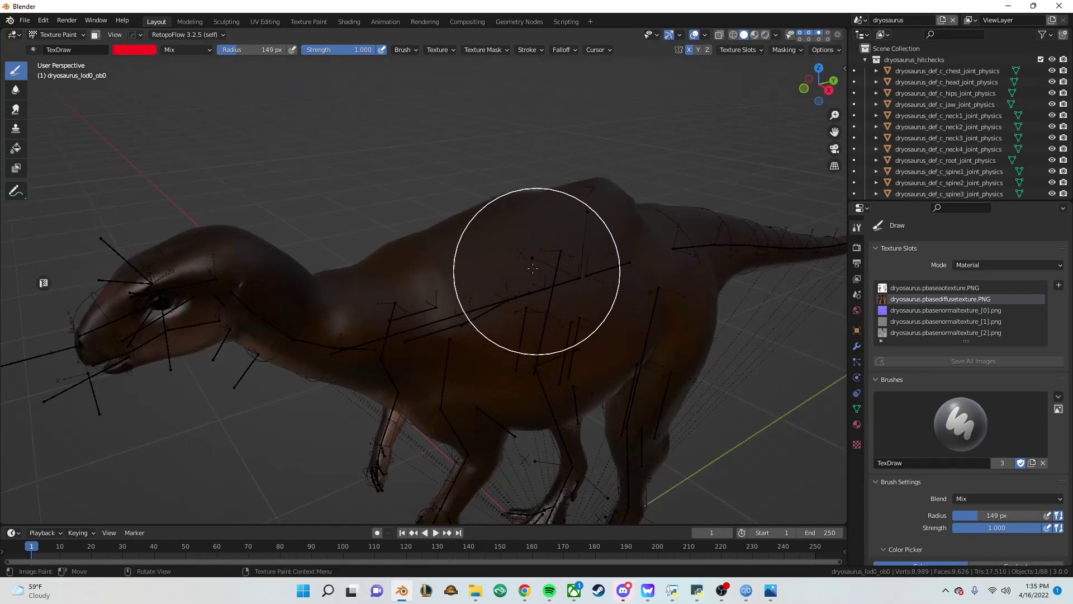
mouse_move(537, 263)
left_mouse_down()
mouse_move(453, 222)
mouse_move(587, 192)
mouse_move(438, 283)
left_mouse_up()
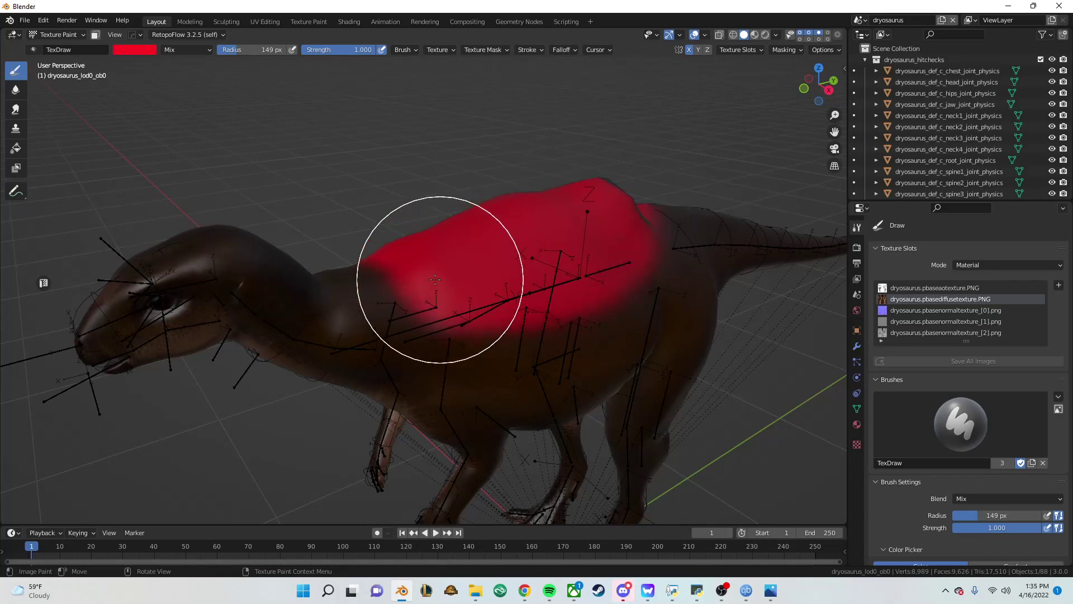
Smear the edges of the red paint into the body with the Smear brush.
left_click(16, 109)
mouse_move(336, 264)
left_mouse_down()
mouse_move(419, 335)
mouse_move(564, 326)
left_mouse_up()
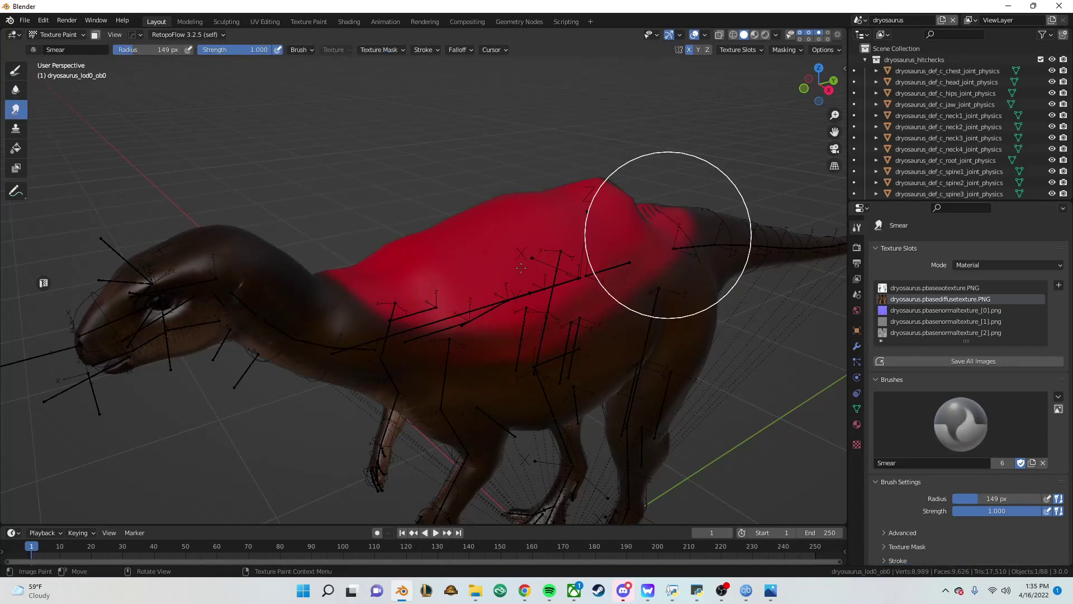
middle_click_drag(671, 204, 492, 285)
mouse_move(589, 315)
left_mouse_down()
mouse_move(439, 307)
mouse_move(532, 335)
mouse_move(503, 283)
mouse_move(463, 392)
left_mouse_up()
middle_click_drag(464, 392, 530, 332)
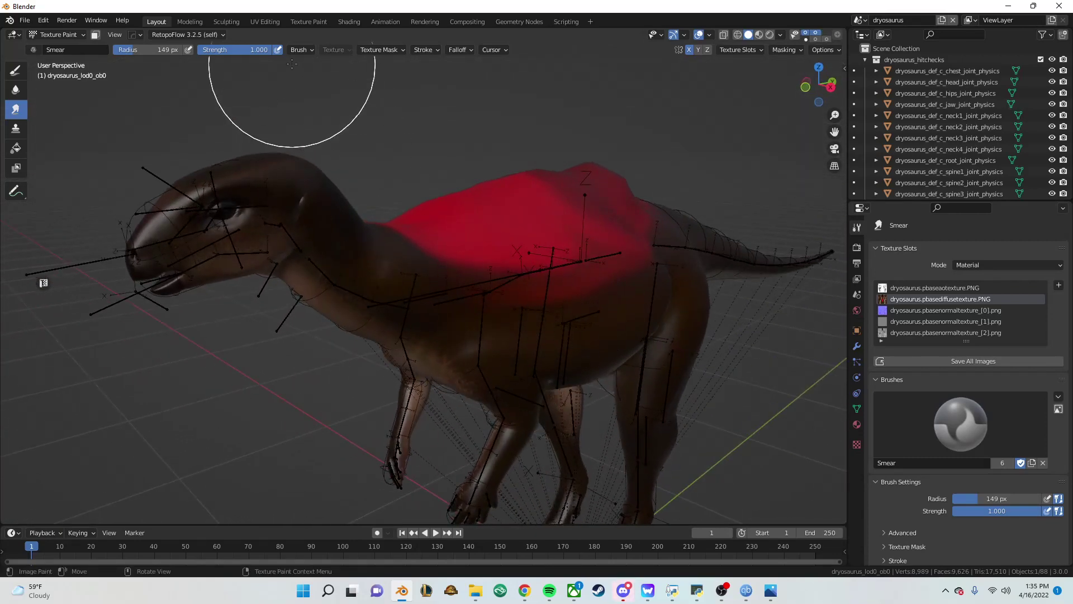
Save the painted dryosaurus.pbasediffusetexture.PNG via Image > Save, then go back to Layout.
left_click(310, 21)
left_click(167, 35)
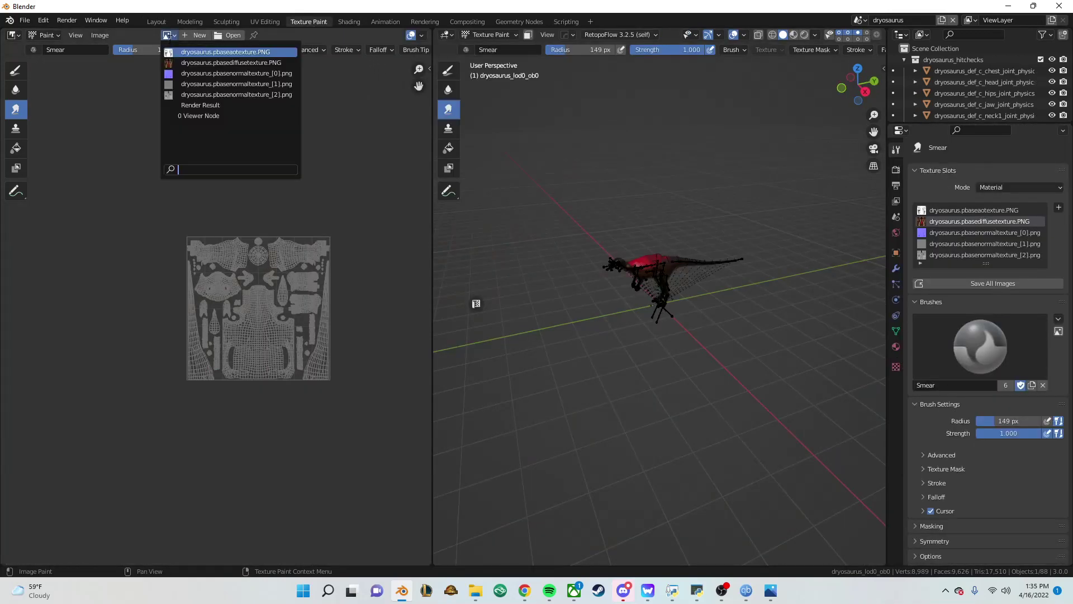
left_click(207, 59)
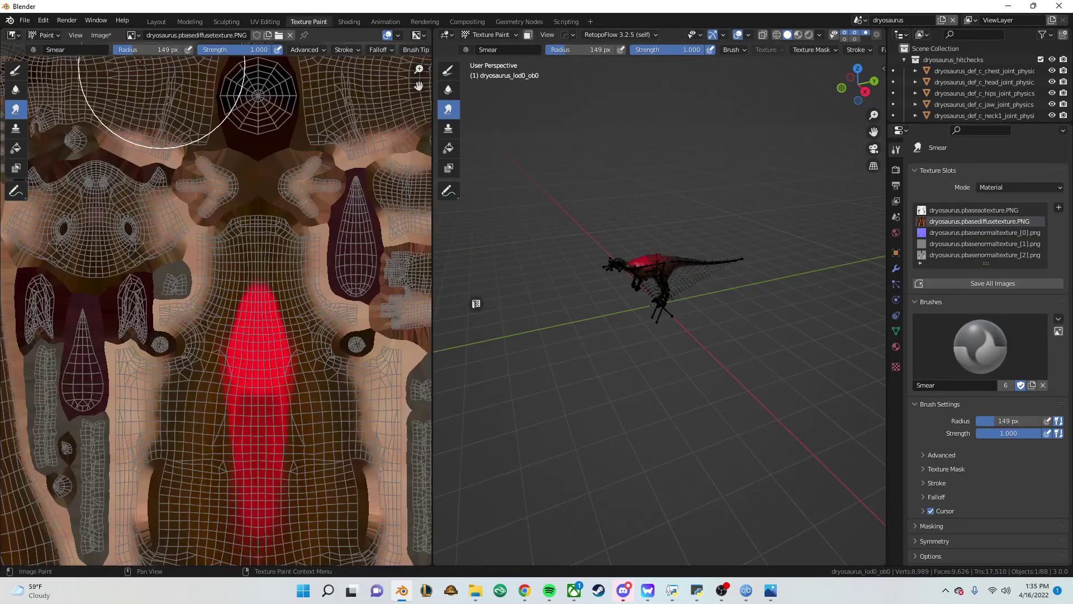
left_click(96, 40)
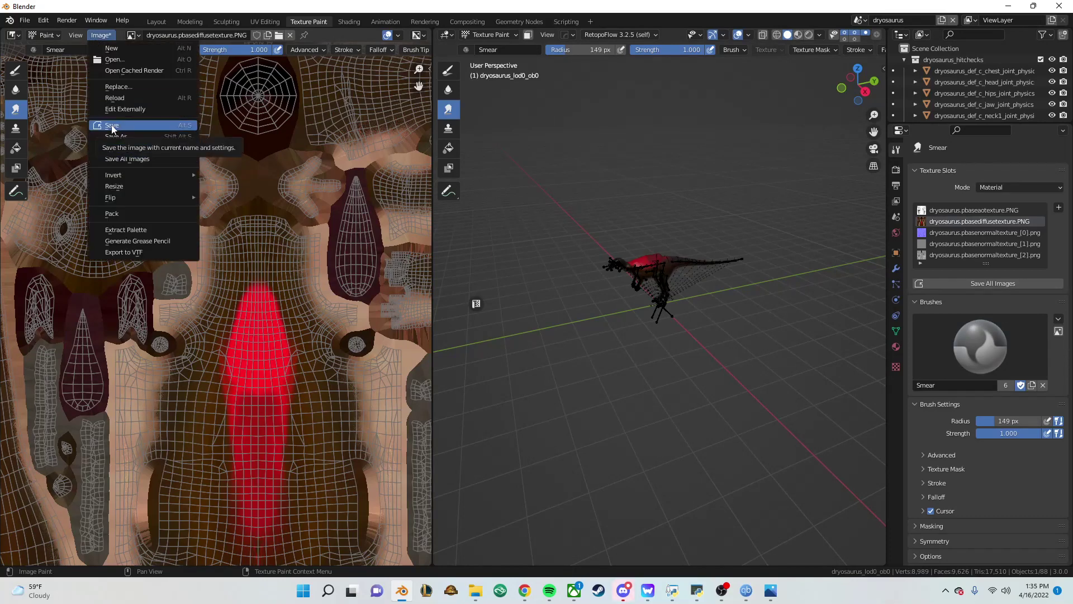
left_click(111, 124)
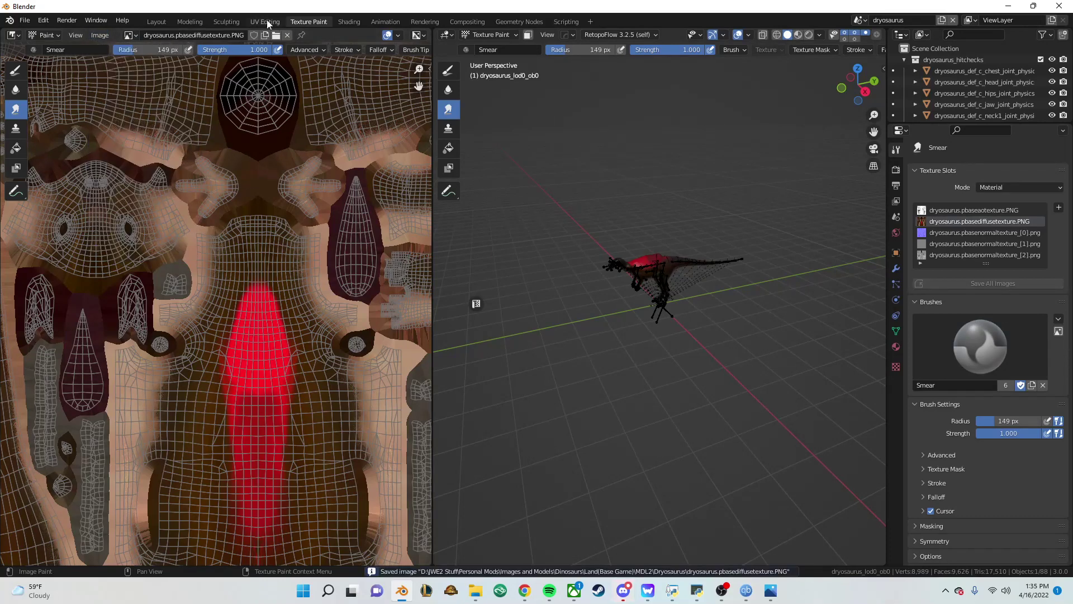
left_click(159, 23)
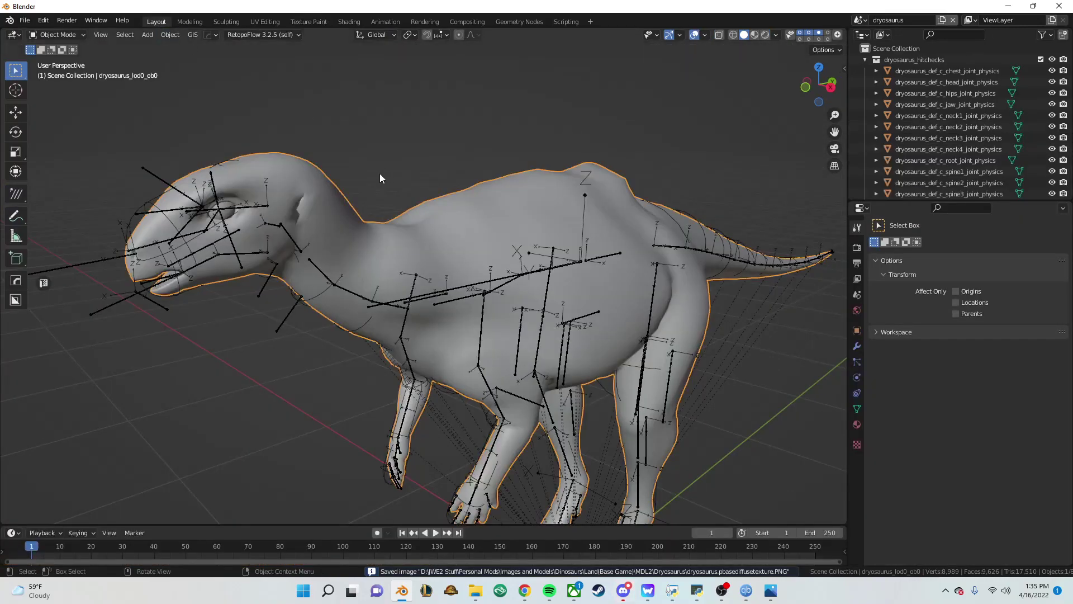
Show the dinosaur in Material Preview with its red-backed texture, facing the viewer.
scroll(363, 170, "up", 3)
scroll(297, 183, "up", 3)
key("z")
left_click(293, 233)
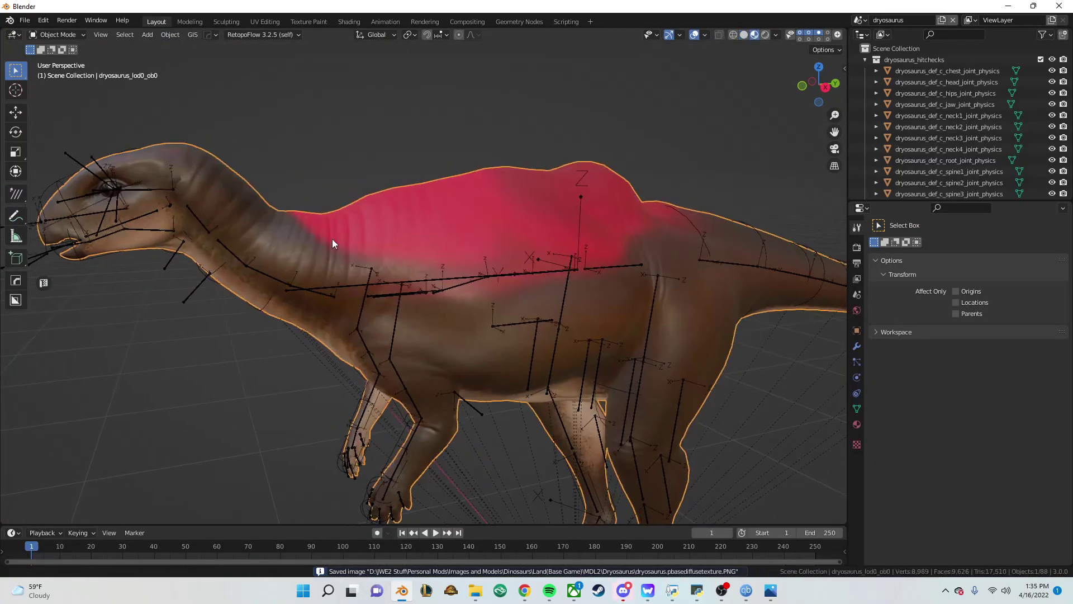
middle_click_drag(332, 240, 415, 234)
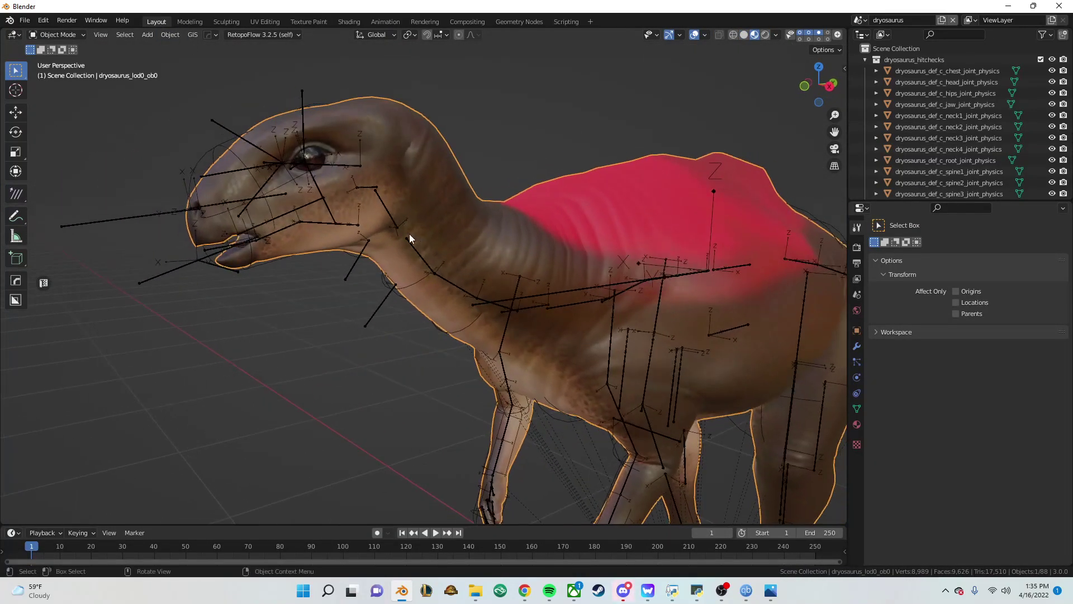
Display the mesh's Object Data properties down to Cobra Mesh Tools.
left_click(860, 404)
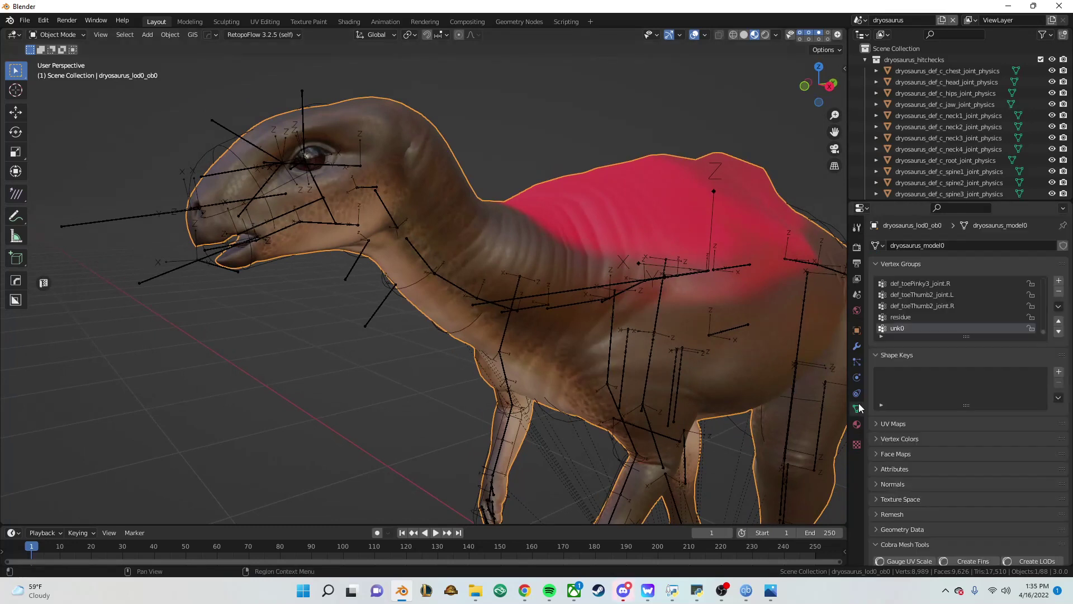
left_click(865, 59)
scroll(864, 75, "down", 2)
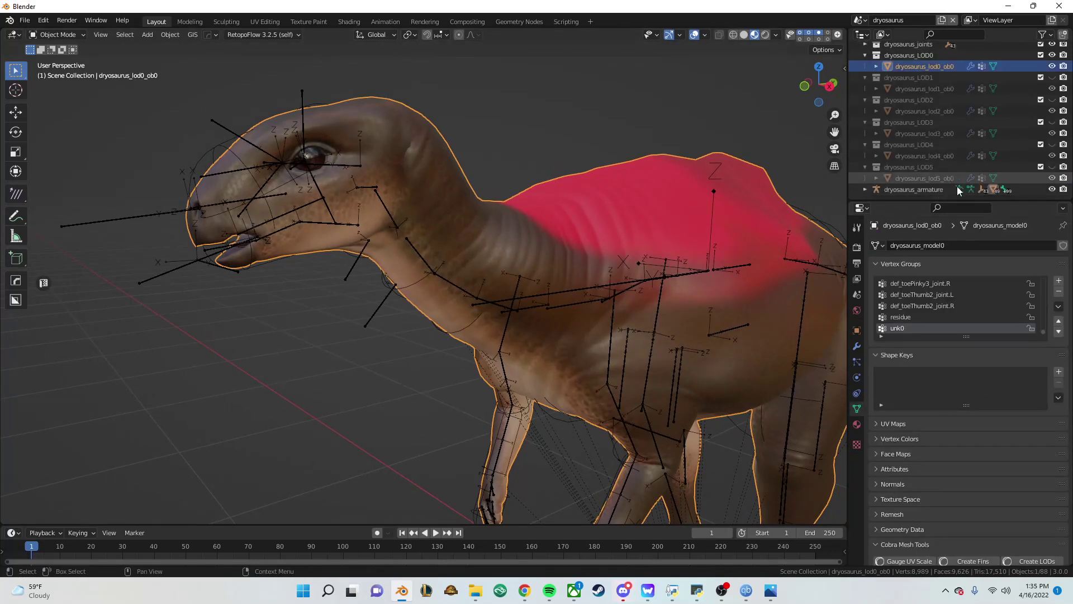
scroll(1031, 542, "down", 2)
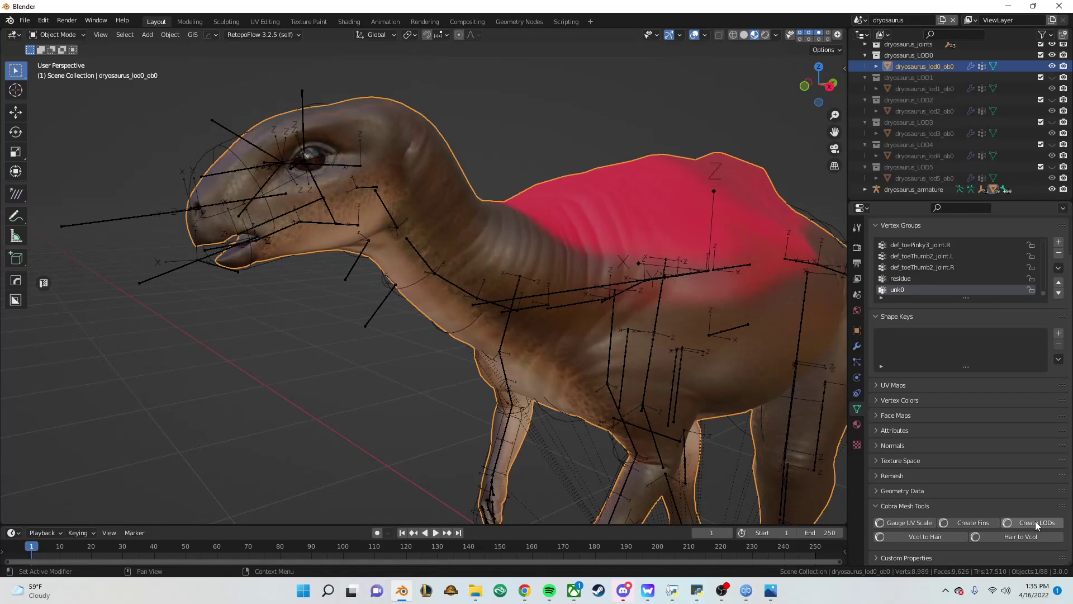
Create LODs, then export as Cobra Model overwriting models.ms2 in the Dryosaurus folder.
left_click(1035, 521)
middle_click_drag(701, 384, 633, 359)
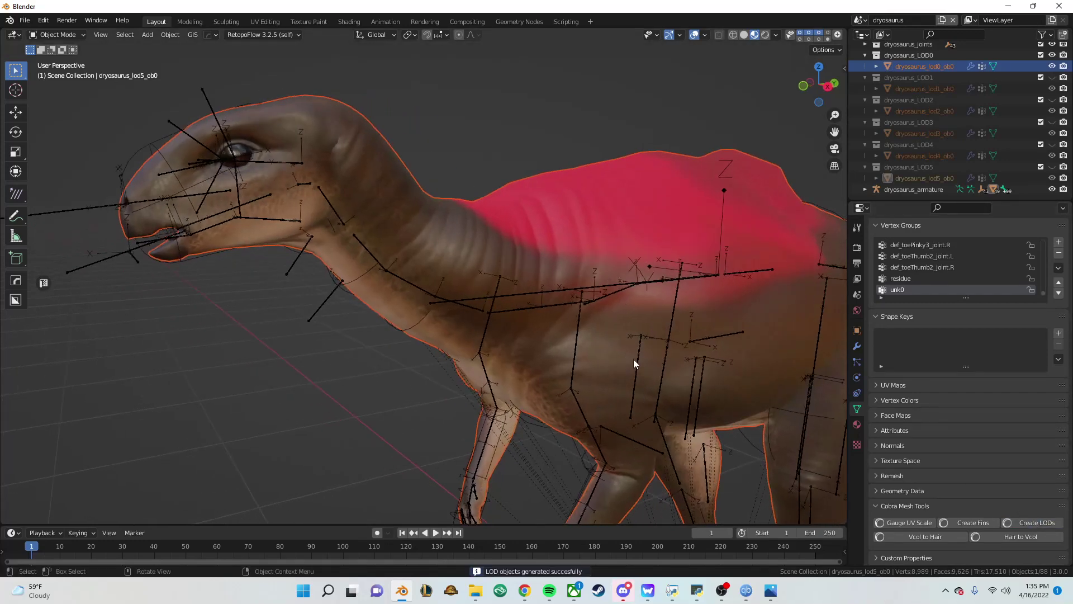
left_click(25, 22)
mouse_move(43, 183)
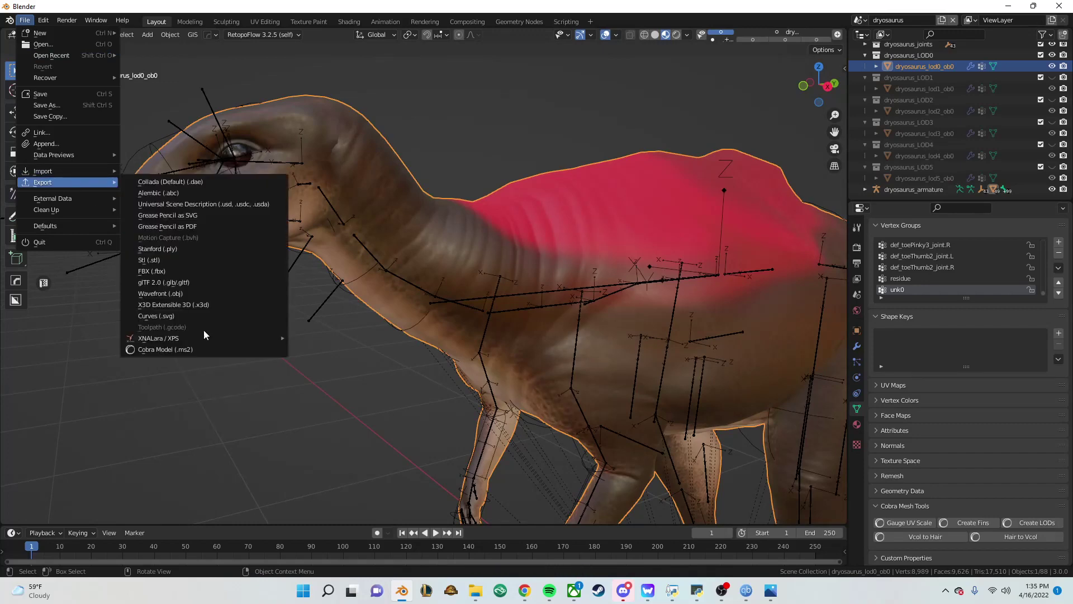
left_click(209, 344)
left_click(549, 151)
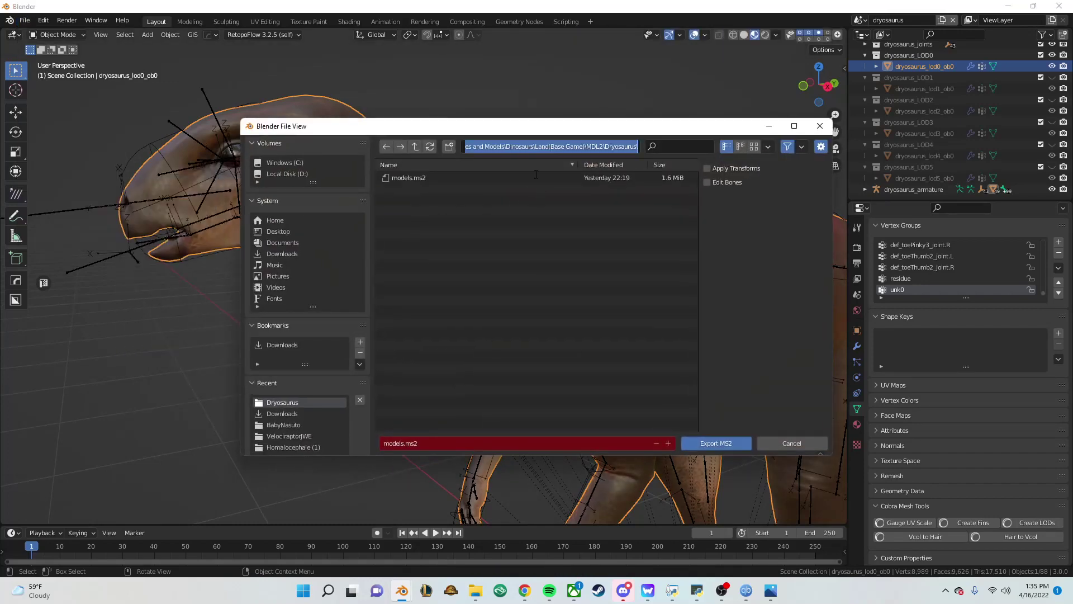
left_click(528, 179)
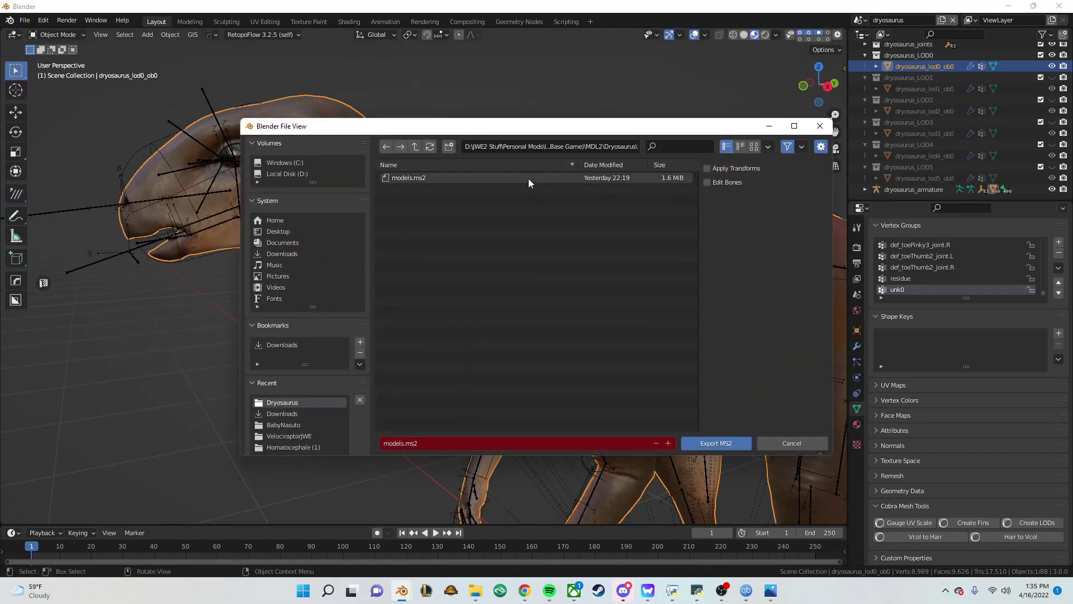
left_click(714, 446)
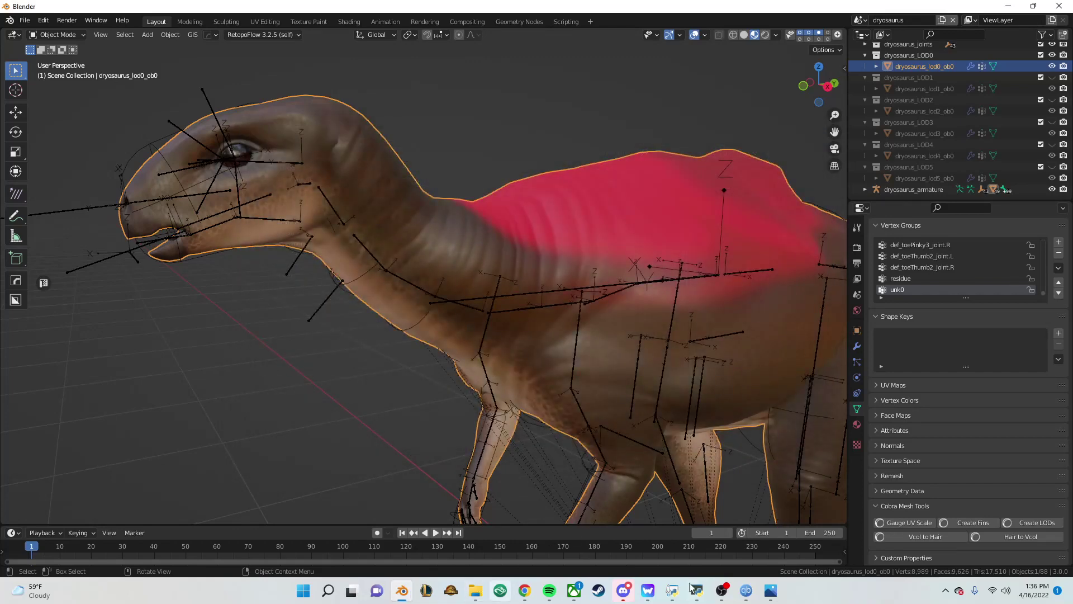
mouse_move(696, 590)
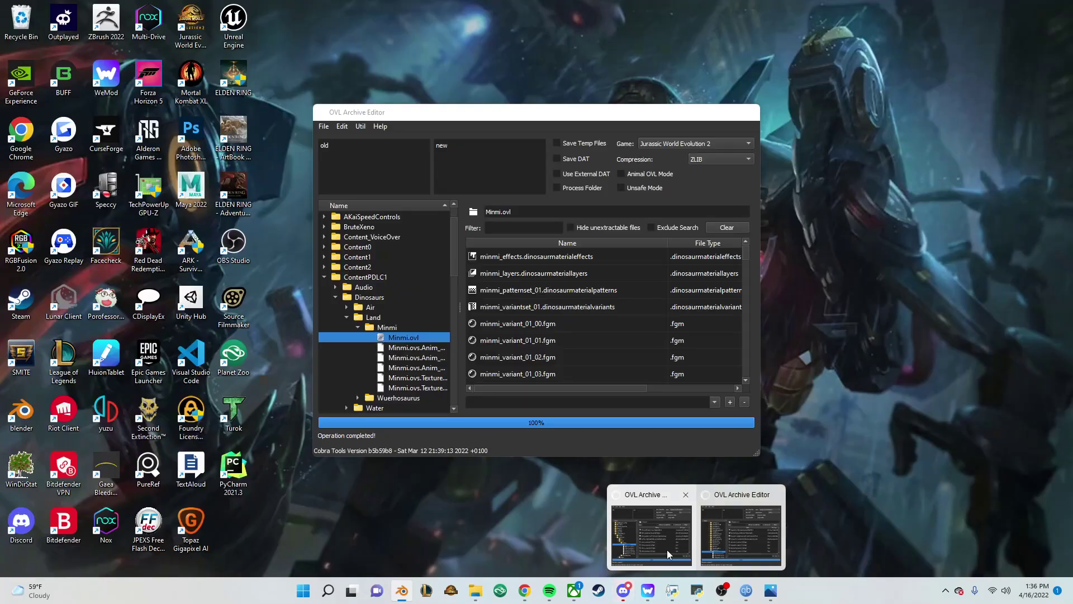
Bring the OVL Archive Editor forward, reposition it, and start loading an OVL.
left_click(667, 549)
left_click_drag(360, 115, 615, 97)
left_click(577, 108)
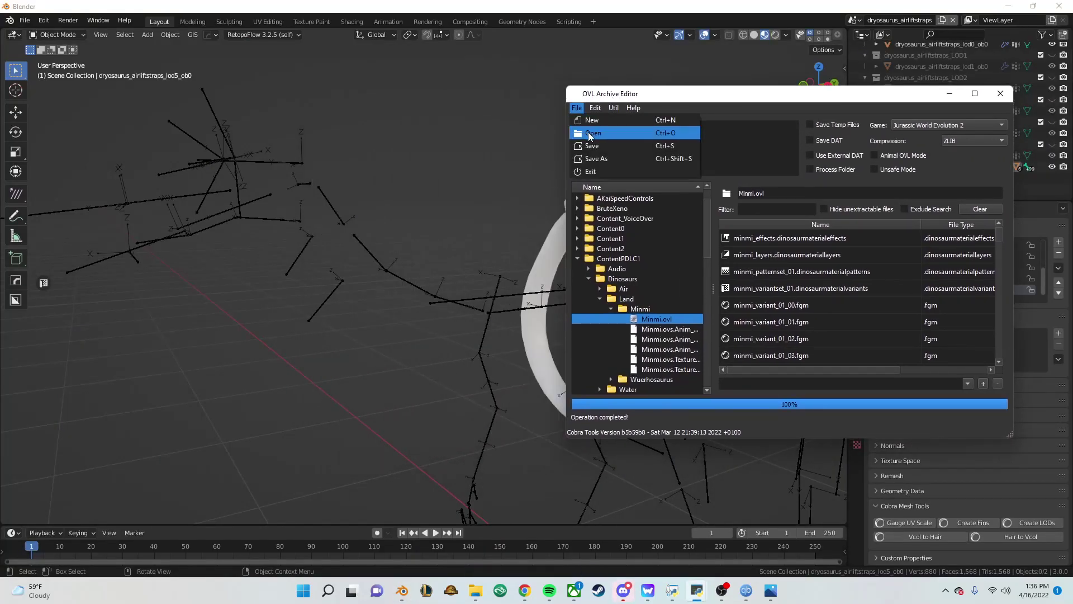
left_click(578, 217)
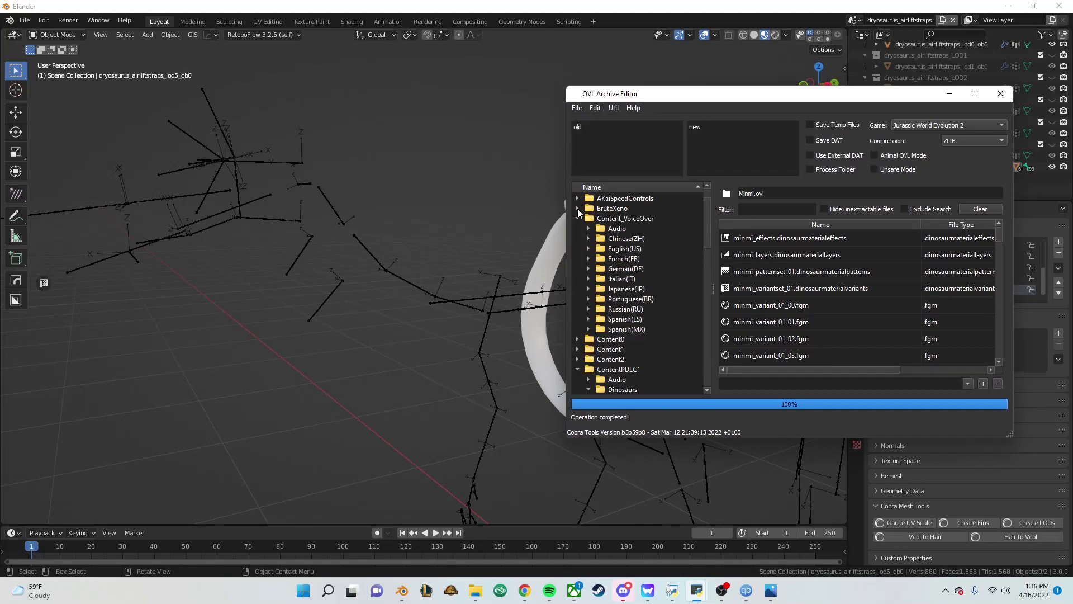
left_click(577, 108)
left_click(587, 133)
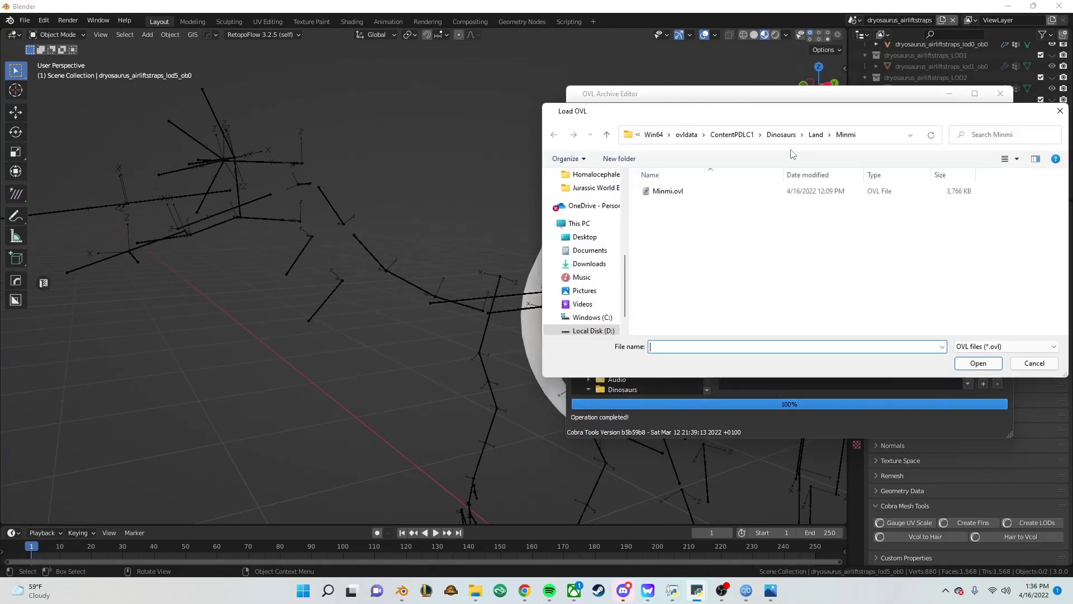
Navigate to ovldata\Content0\Dinosaurs\Land\Dryosaurus and open Dryosaurus.ovl.
left_click(814, 137)
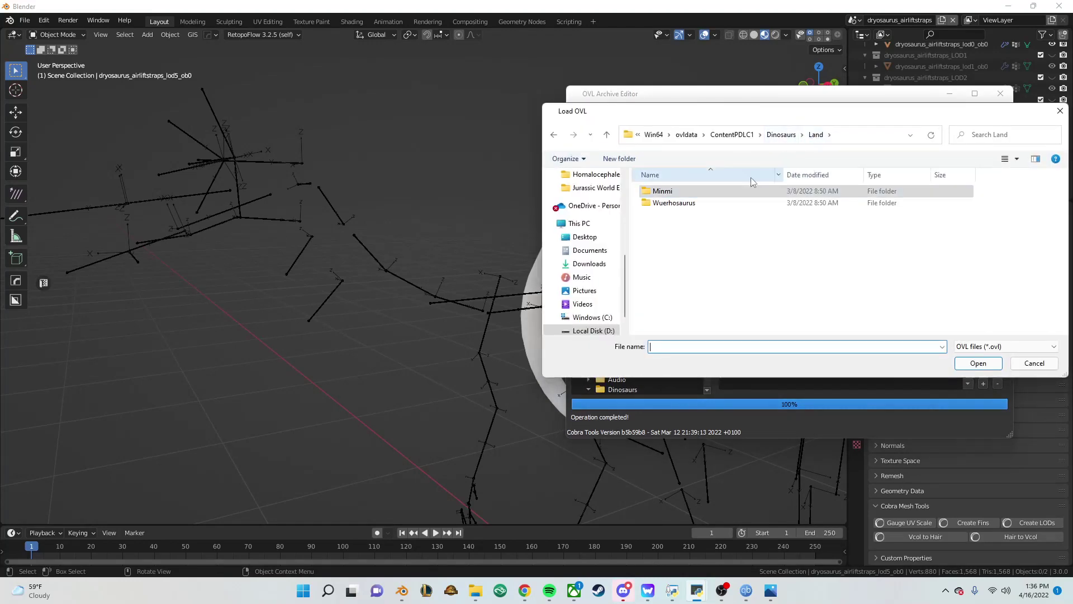
left_click(782, 135)
left_click(728, 136)
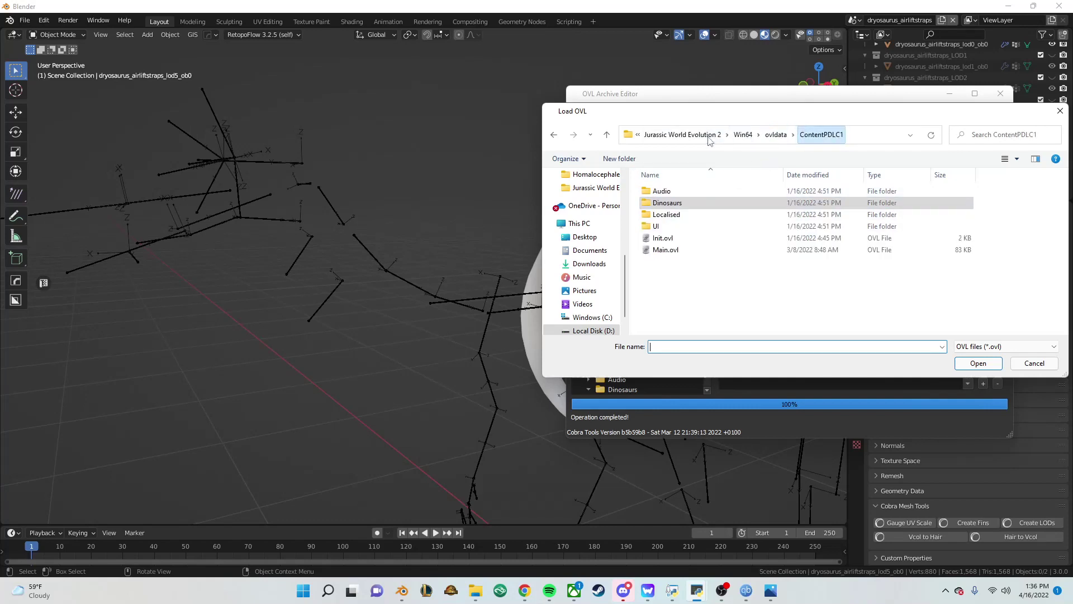
left_click(776, 135)
double_click(680, 261)
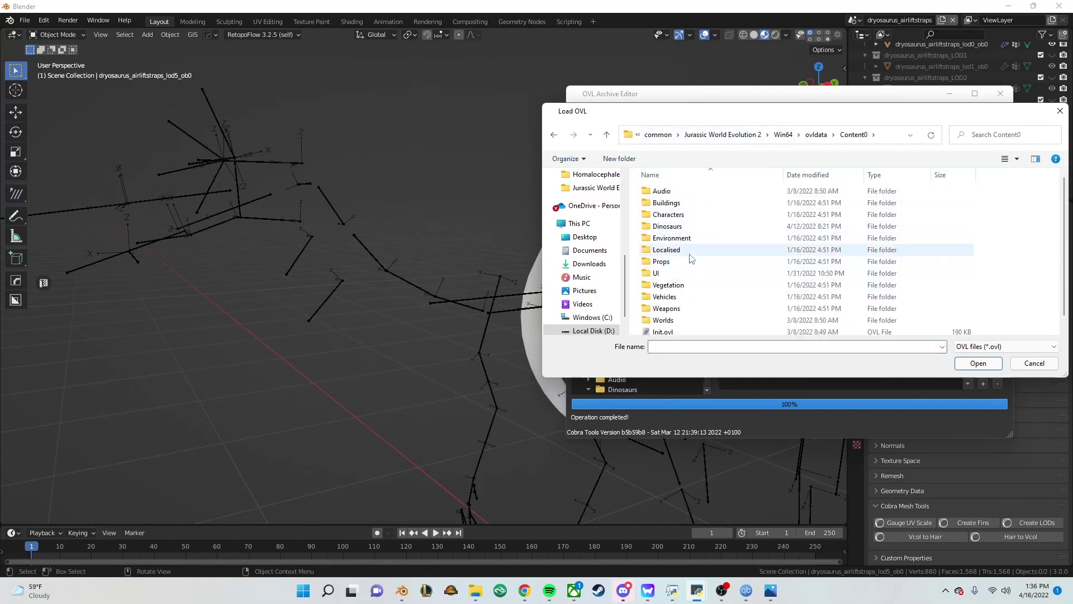
double_click(687, 227)
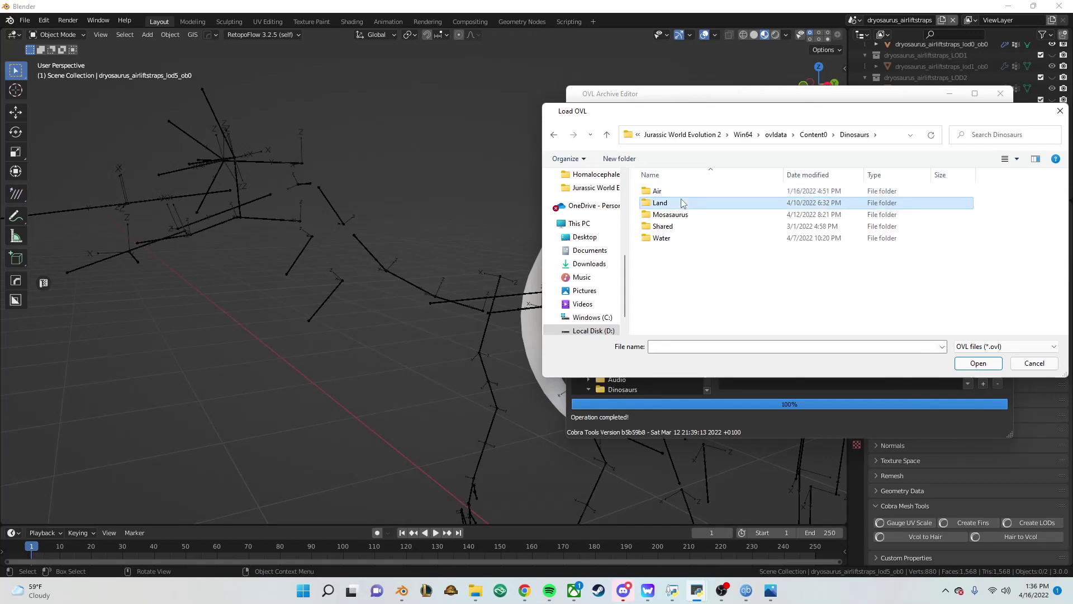
double_click(660, 203)
scroll(707, 282, "down", 3)
scroll(707, 282, "down", 2)
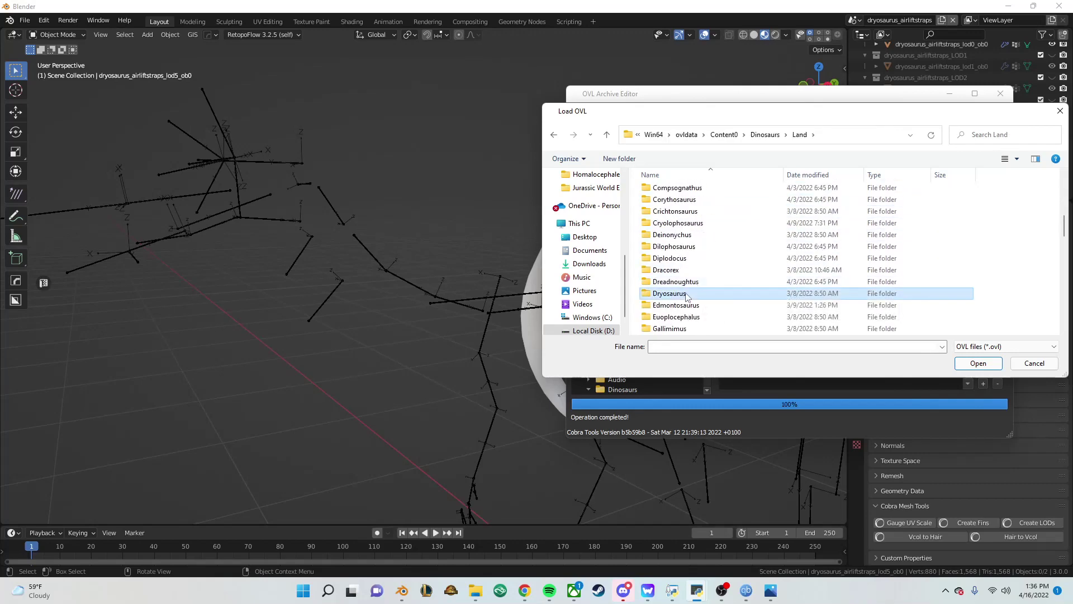
double_click(707, 291)
left_click(715, 195)
double_click(715, 195)
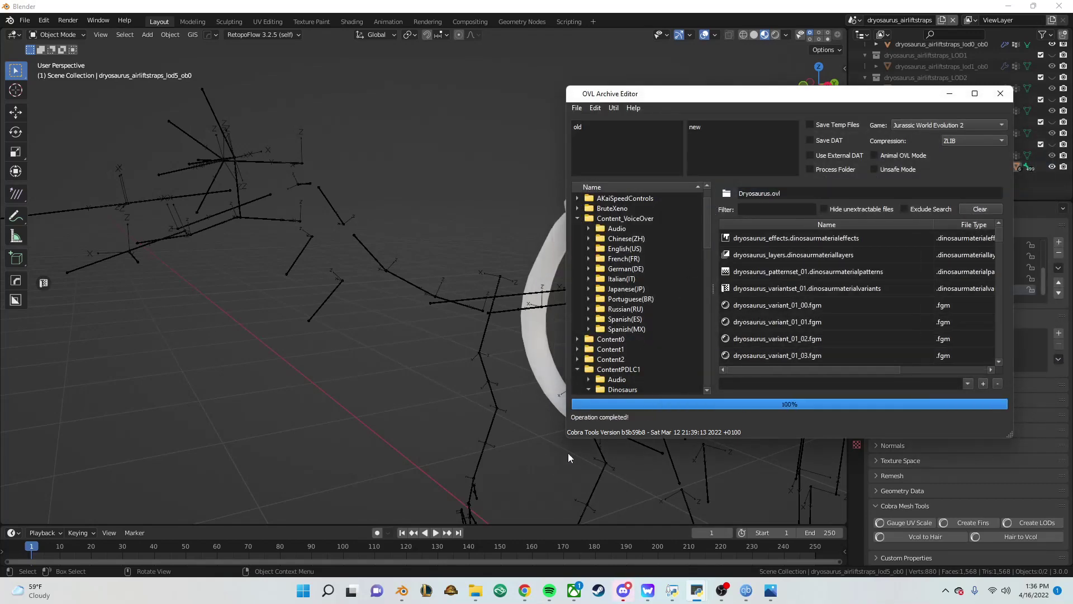
mouse_move(474, 590)
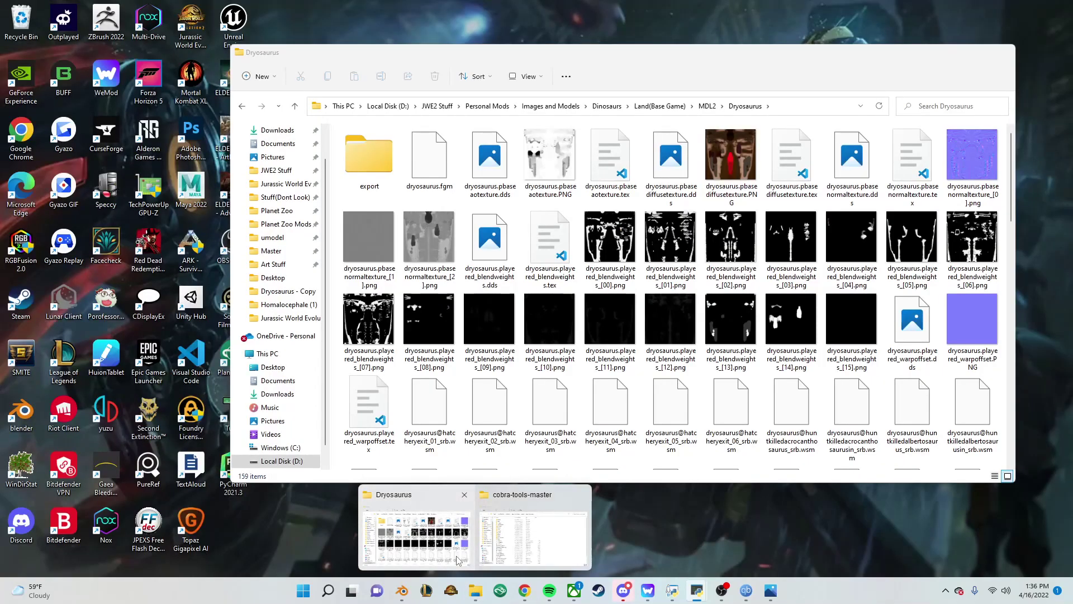
Show the local Dryosaurus folder as large icons, placed beside the archive editor.
left_click(458, 560)
left_click(707, 106)
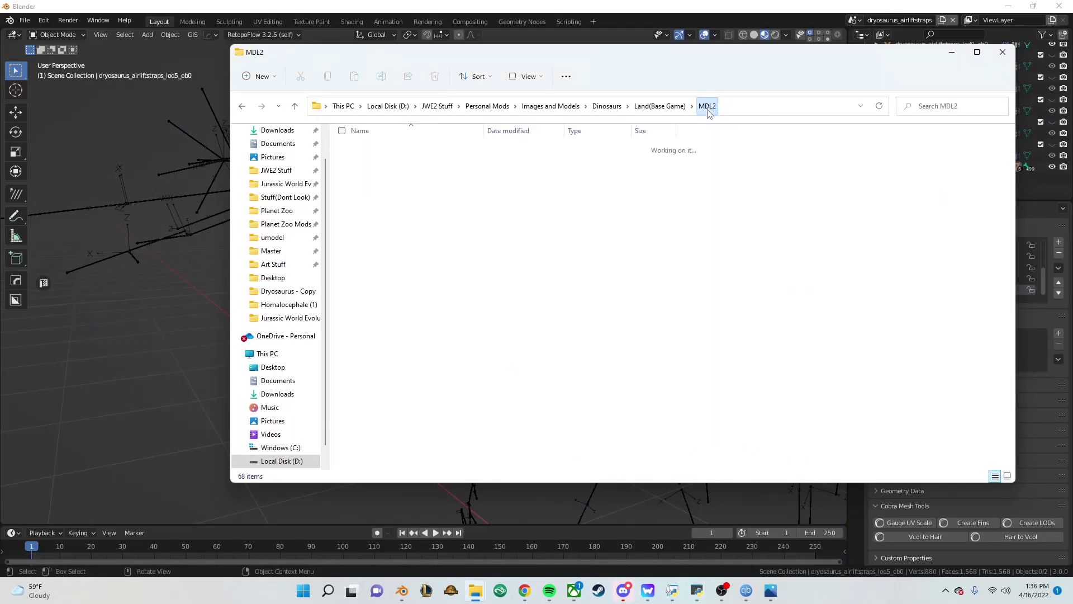
double_click(392, 406)
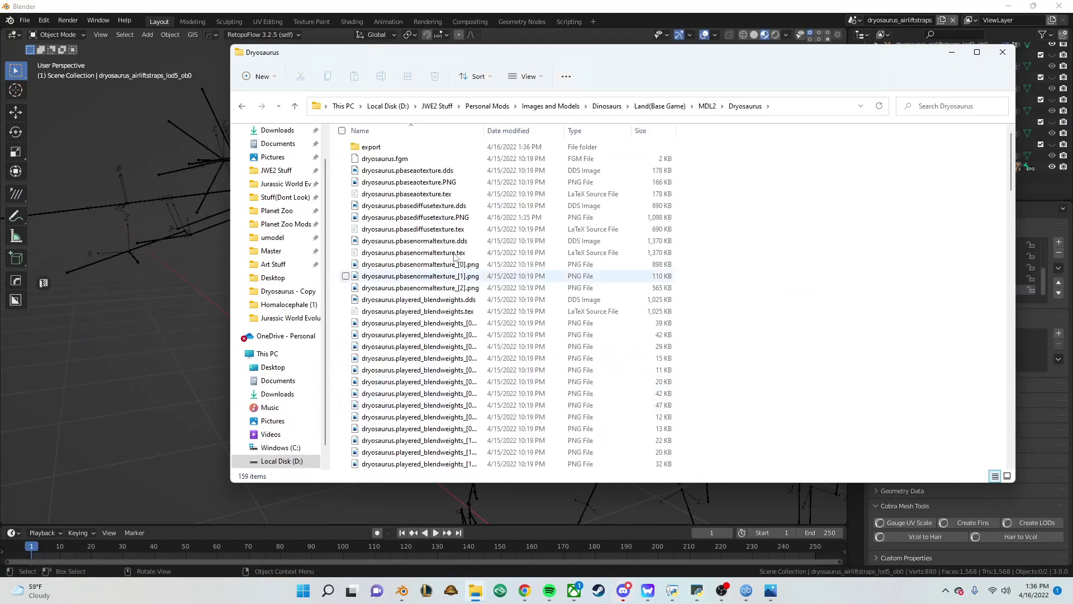
left_click(537, 79)
left_click(506, 118)
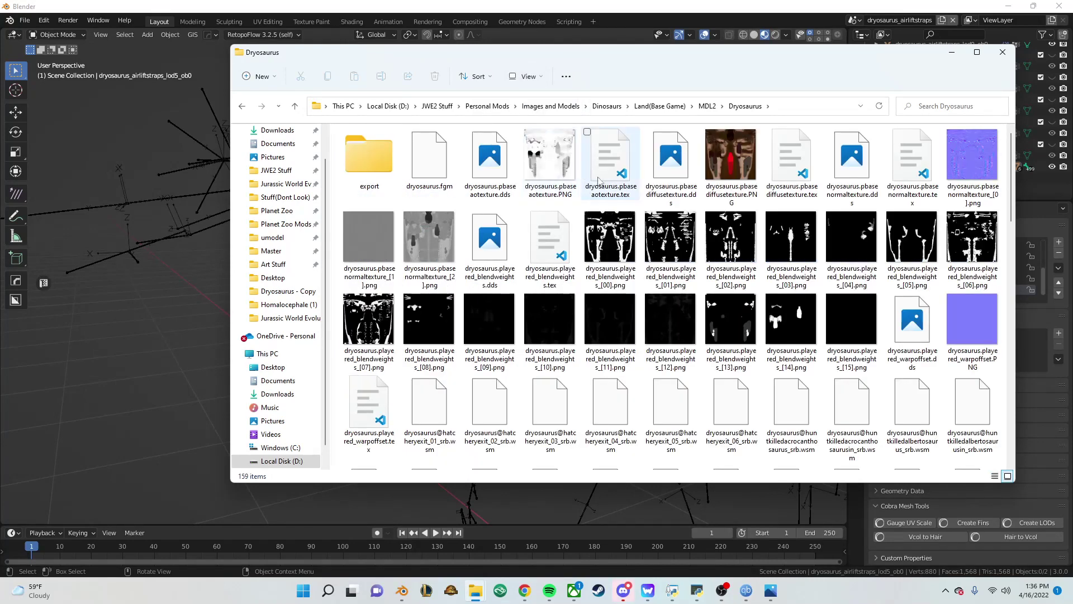
left_click_drag(662, 60, 409, 92)
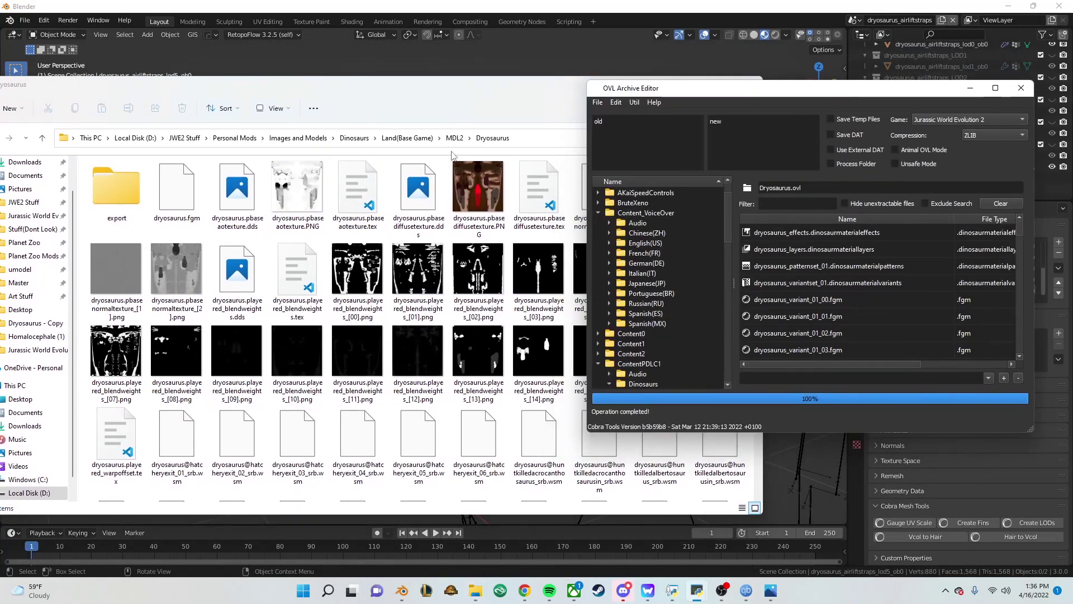
Inject the edited diffuse texture and exported models.ms2 into Dryosaurus.ovl.
left_click(466, 187)
left_click_drag(466, 192, 855, 277)
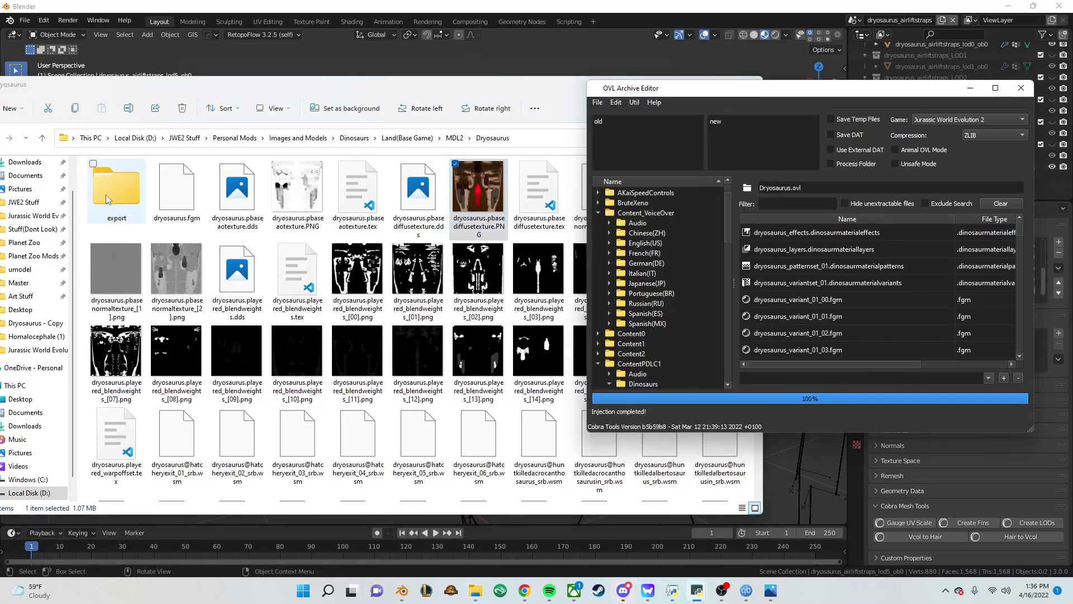
mouse_move(129, 179)
left_mouse_down()
mouse_move(628, 271)
mouse_move(827, 269)
mouse_move(839, 280)
left_mouse_up()
Save the modified Dryosaurus.ovl archive and launch Jurassic World Evolution 2.
left_click(826, 411)
left_click(598, 103)
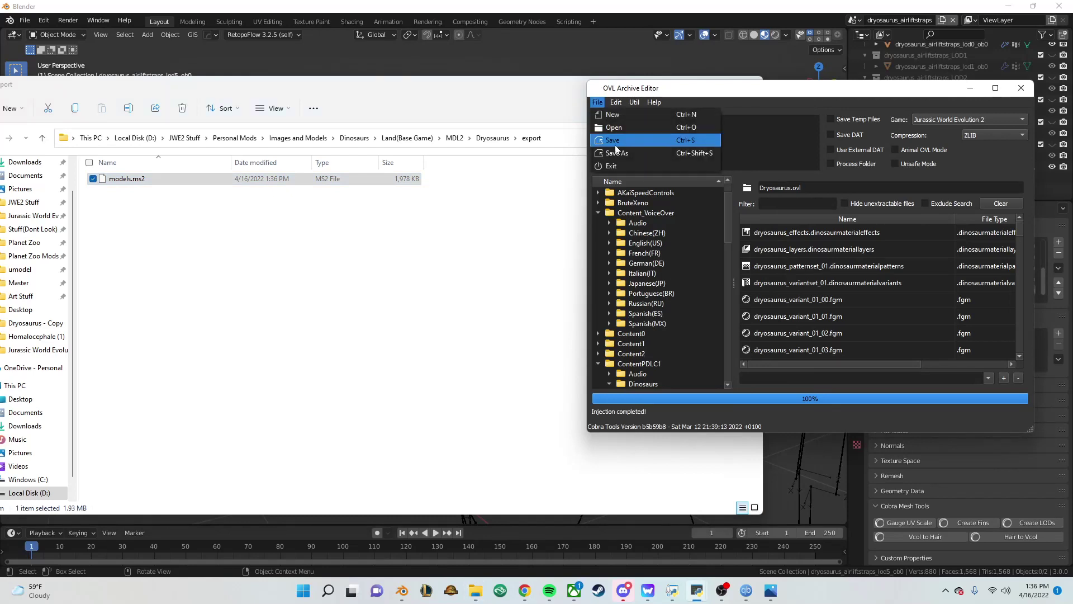
left_click(615, 141)
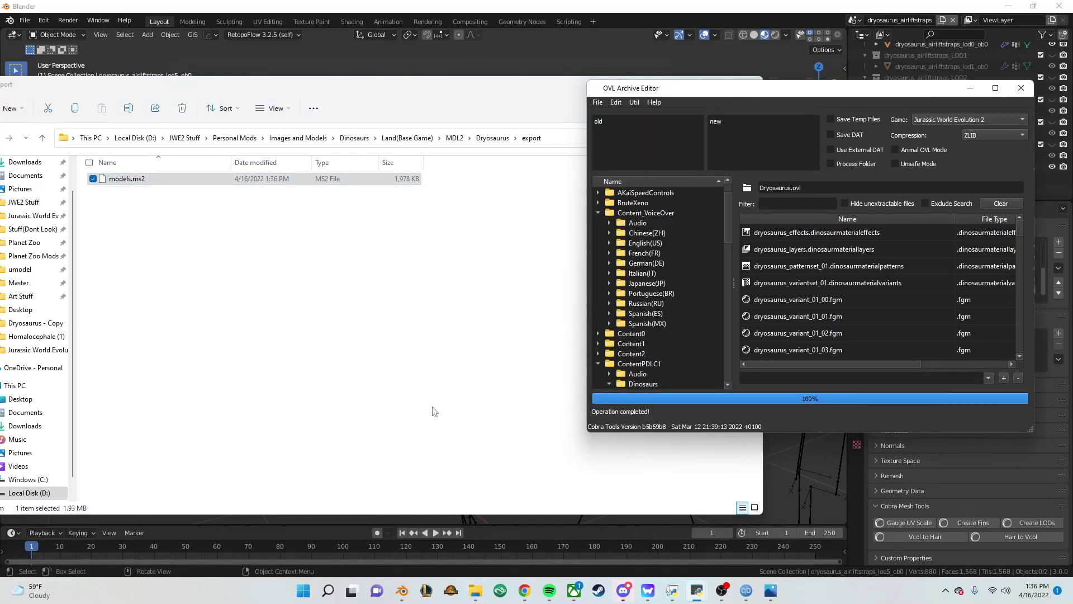
left_click(449, 591)
left_click(436, 415)
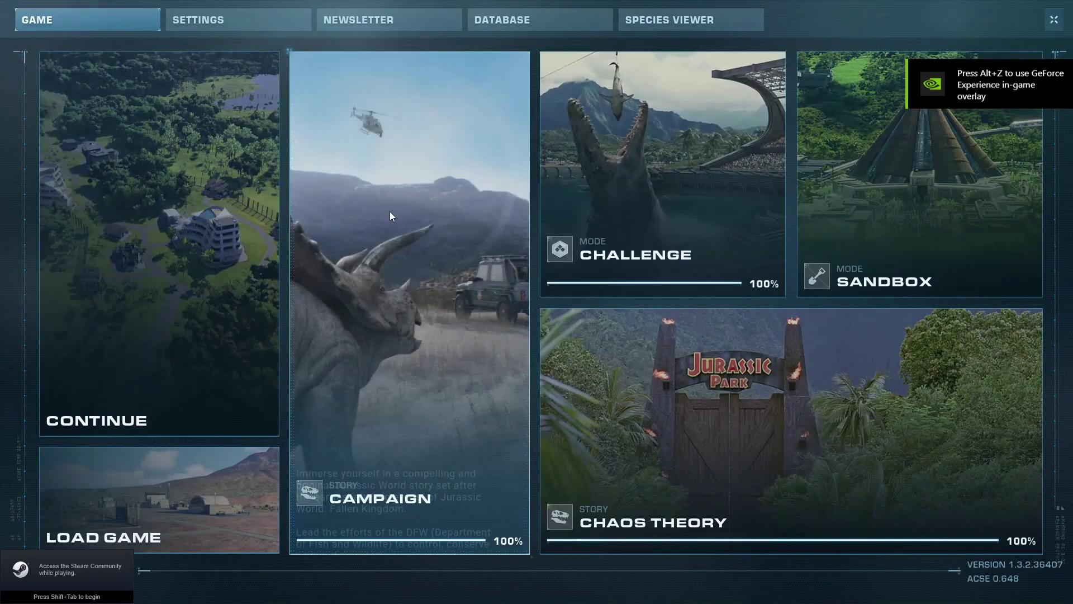
Continue the latest sandbox save to load the Canada park.
left_click(217, 207)
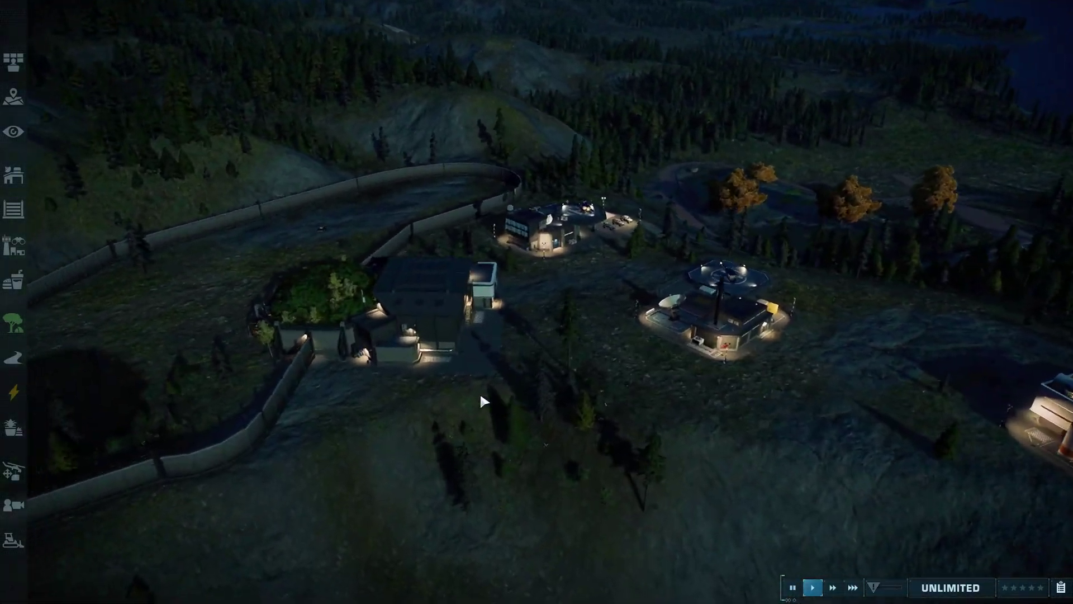
Set the sandbox time of day to Day, keep the change, and check Hatchery 1's bays.
key("Escape")
left_click(234, 246)
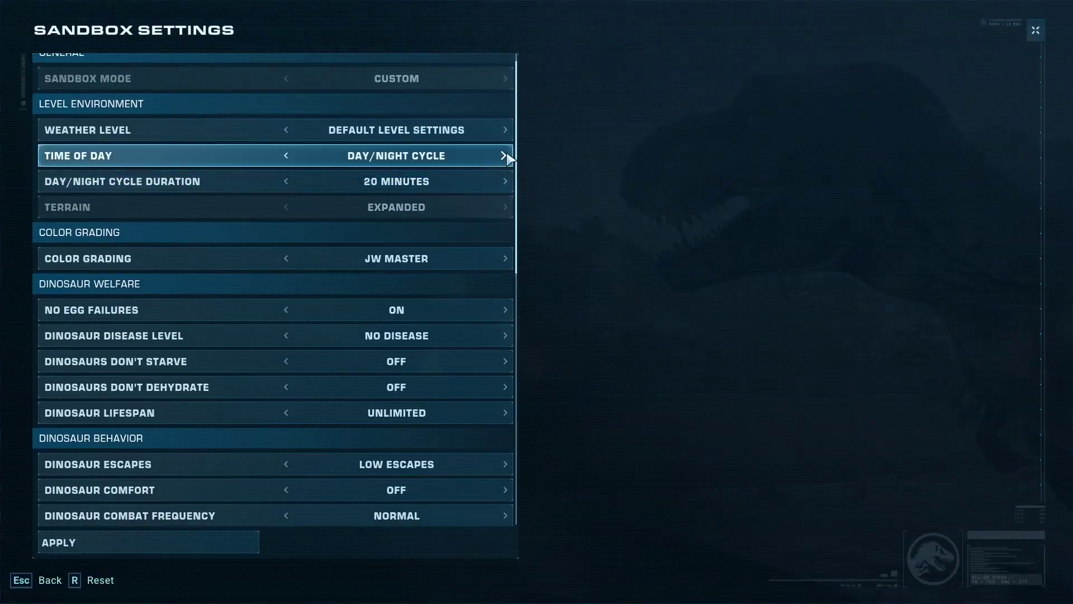
key("Escape")
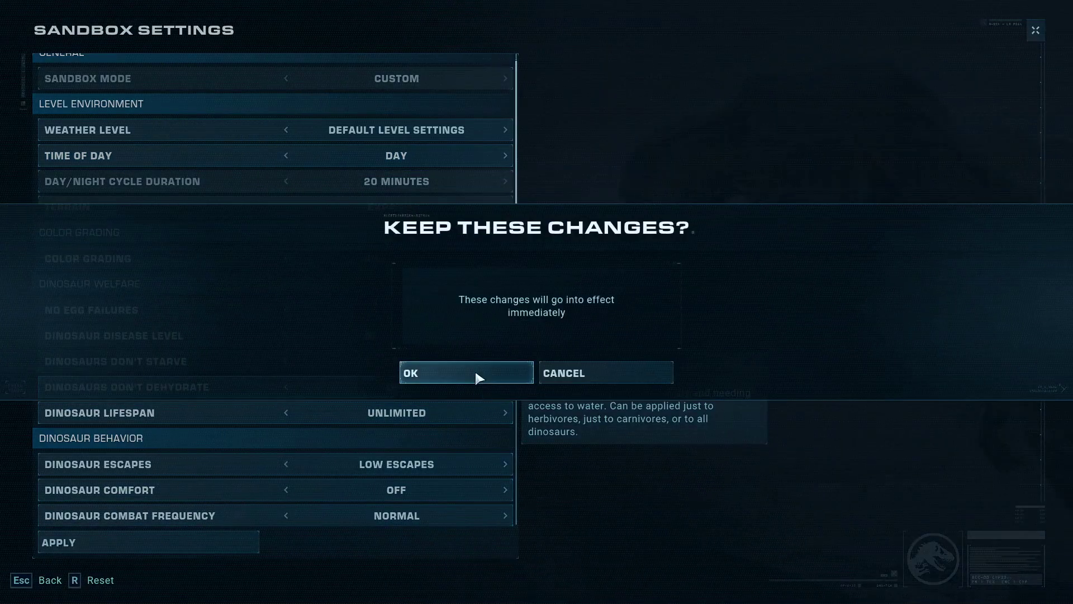
left_click(484, 374)
key("Escape")
left_click(485, 264)
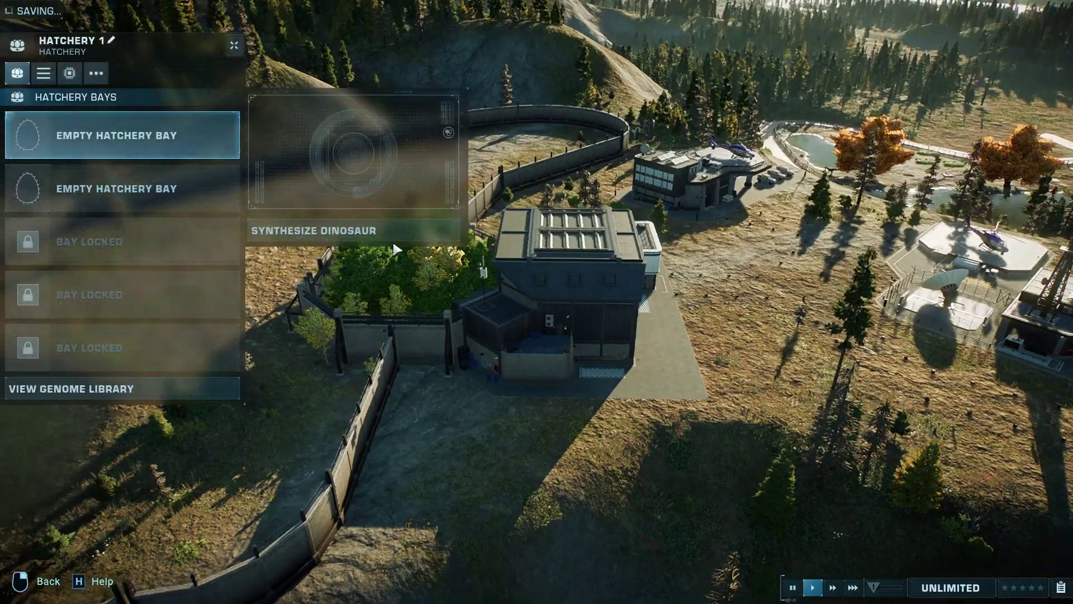
left_click(386, 237)
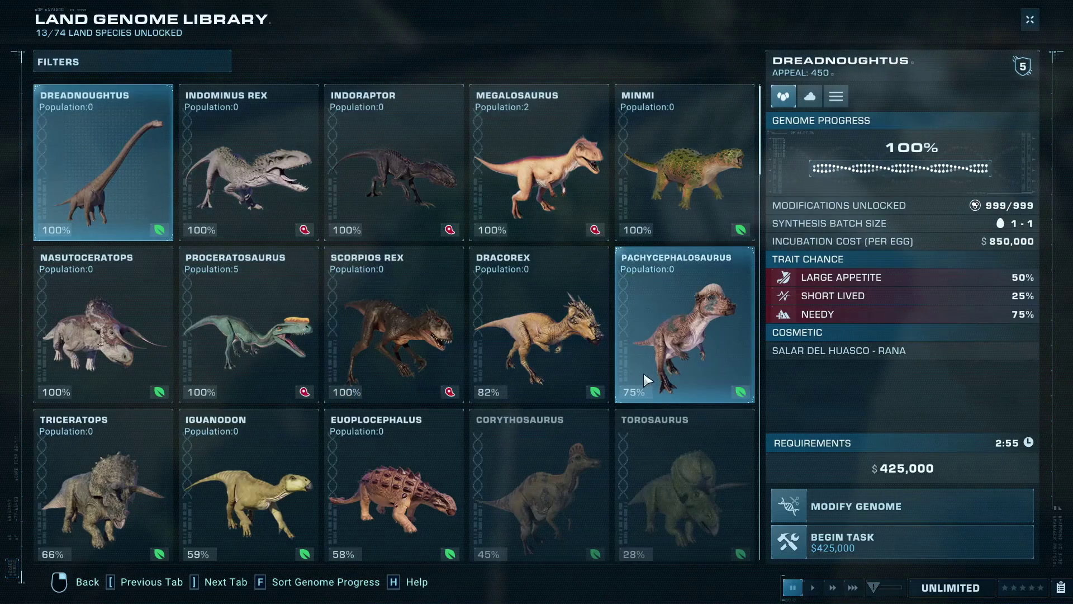
key("Escape")
key("Escape")
key("Escape")
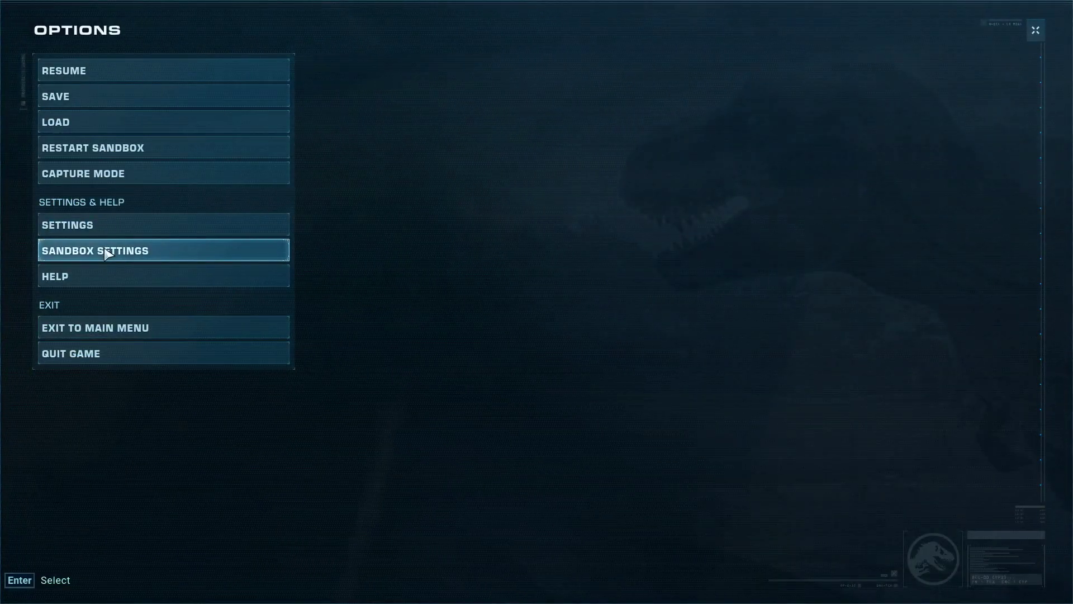
Turn Expeditions and Fossils off in Sandbox Settings and keep the changes.
left_click(107, 253)
scroll(187, 444, "down", 2)
scroll(189, 444, "down", 3)
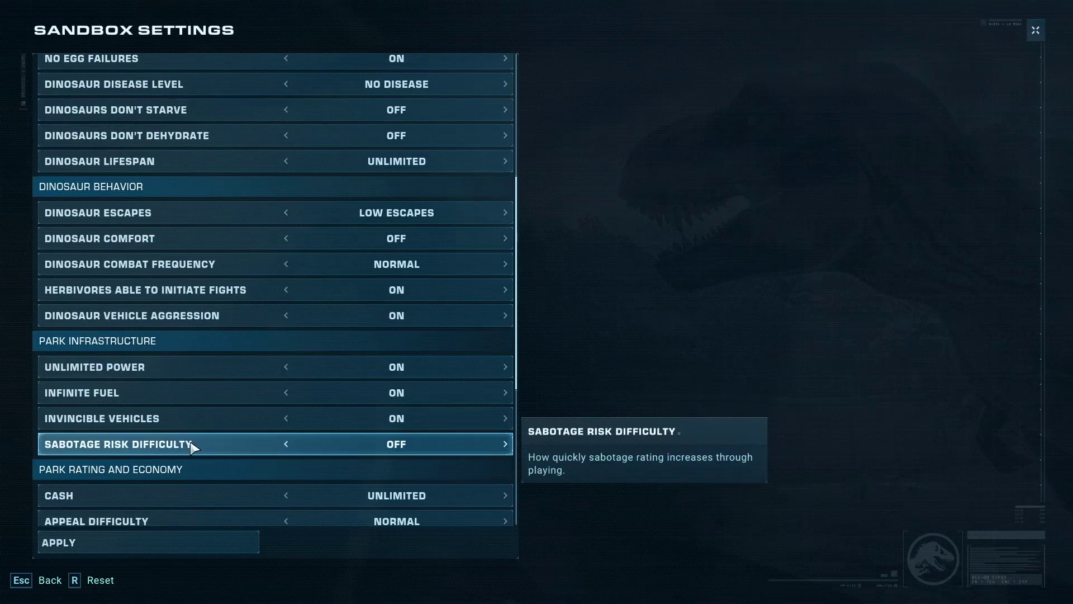
scroll(191, 444, "down", 2)
scroll(191, 443, "down", 1)
scroll(191, 443, "down", 2)
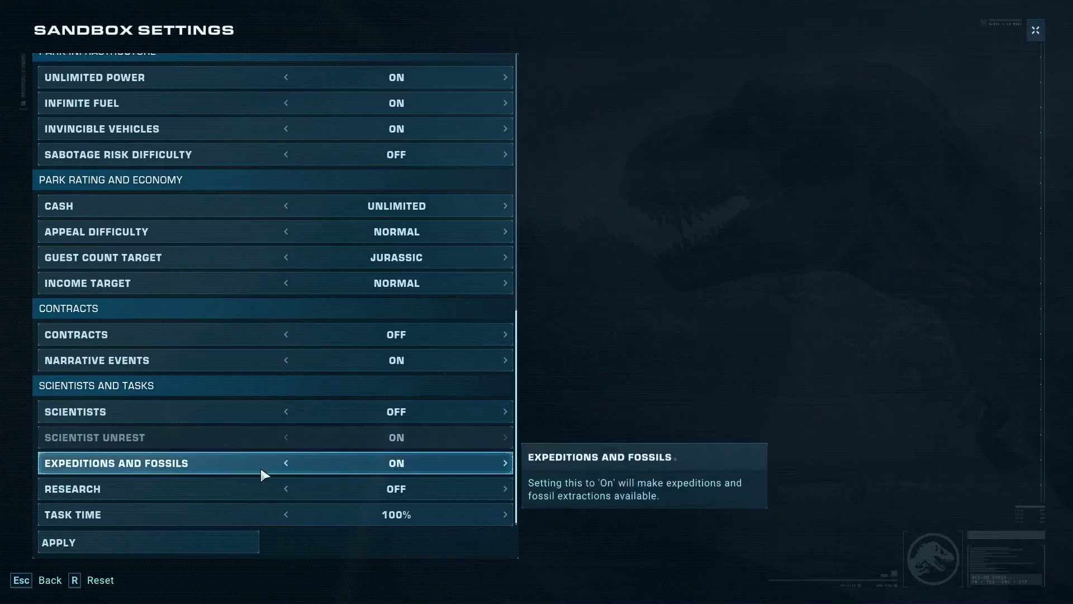
key("Escape")
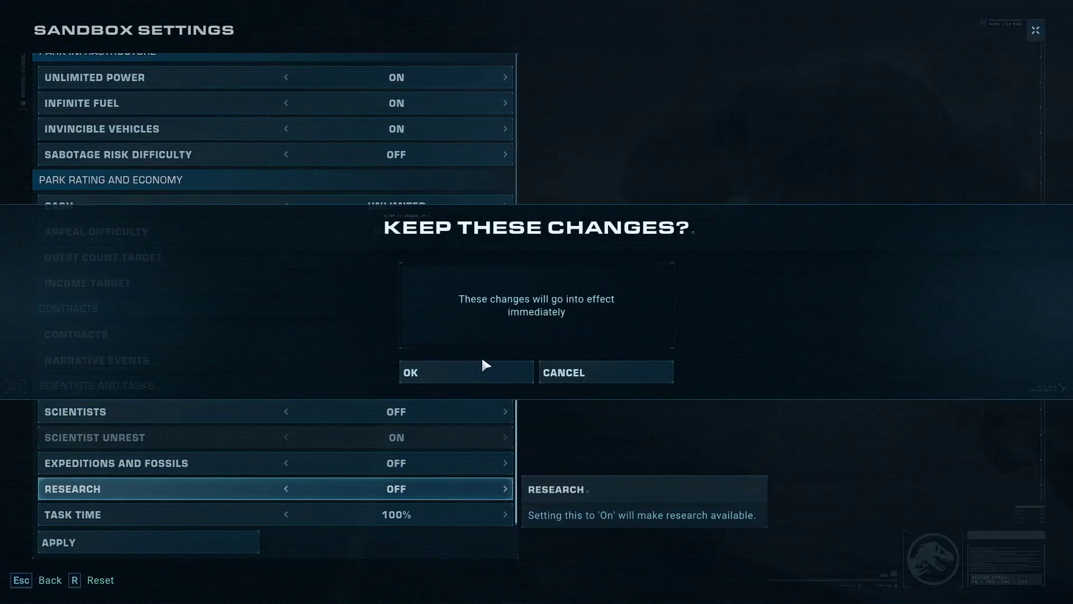
left_click(480, 361)
key("Escape")
key("Escape")
Start synthesizing Dryosaurus in Hatchery 1 from the Genome Library.
left_click(500, 306)
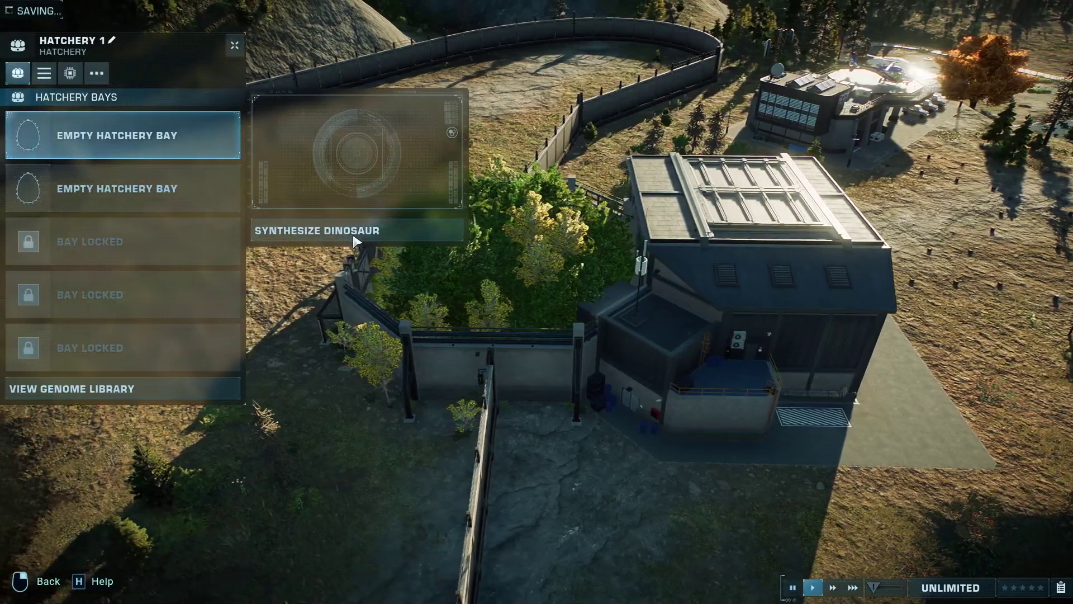
left_click(359, 230)
scroll(501, 417, "down", 1)
scroll(420, 482, "down", 1)
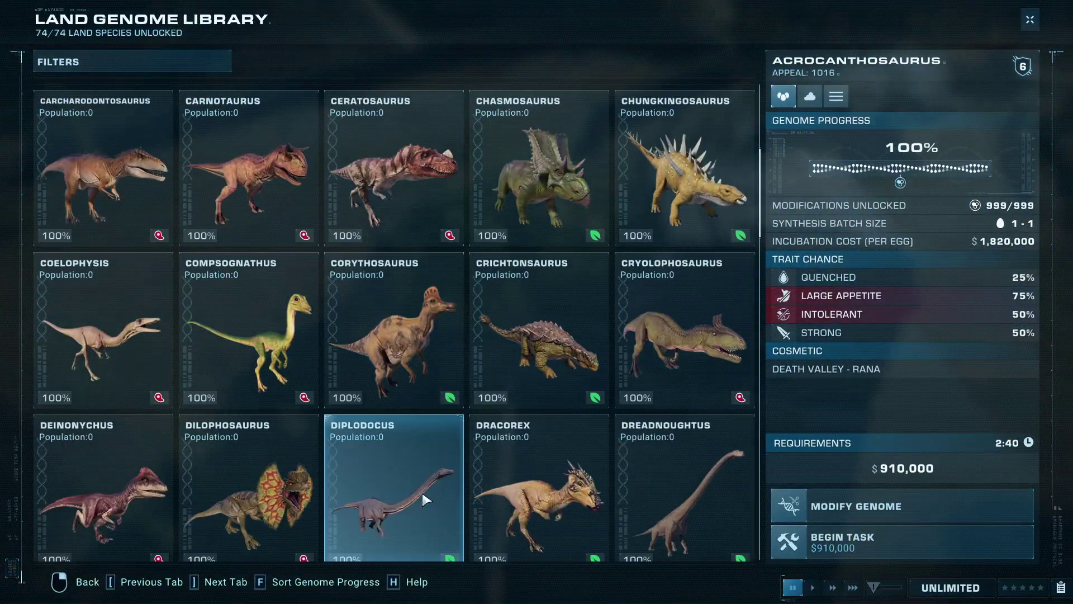
scroll(421, 490, "down", 1)
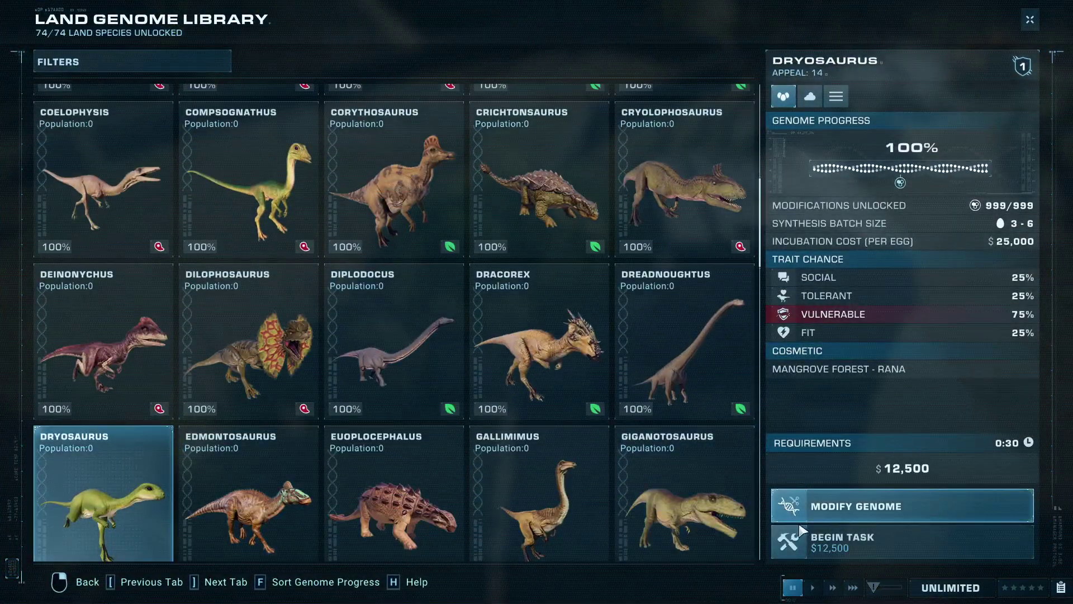
left_click(803, 538)
Finish the Dryosaurus egg selection and release the batch.
left_click(335, 305)
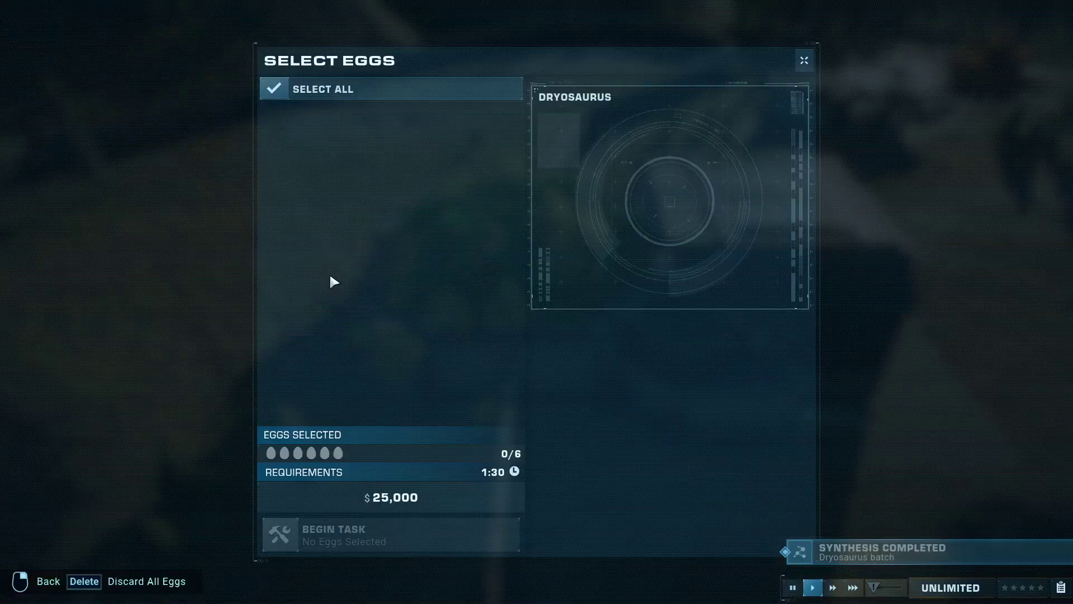
left_click(373, 546)
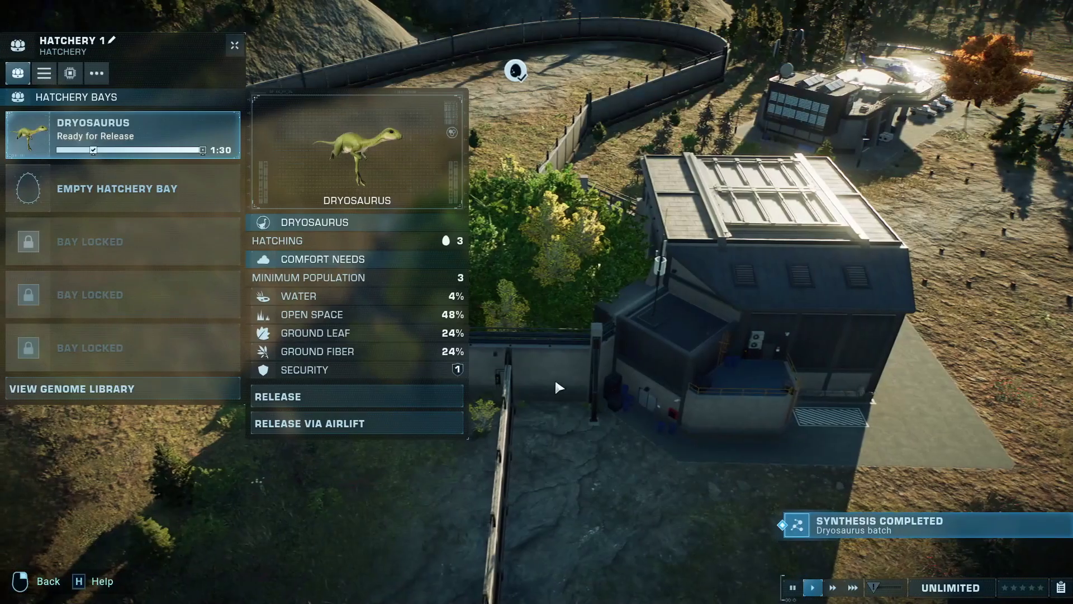
left_click(369, 393)
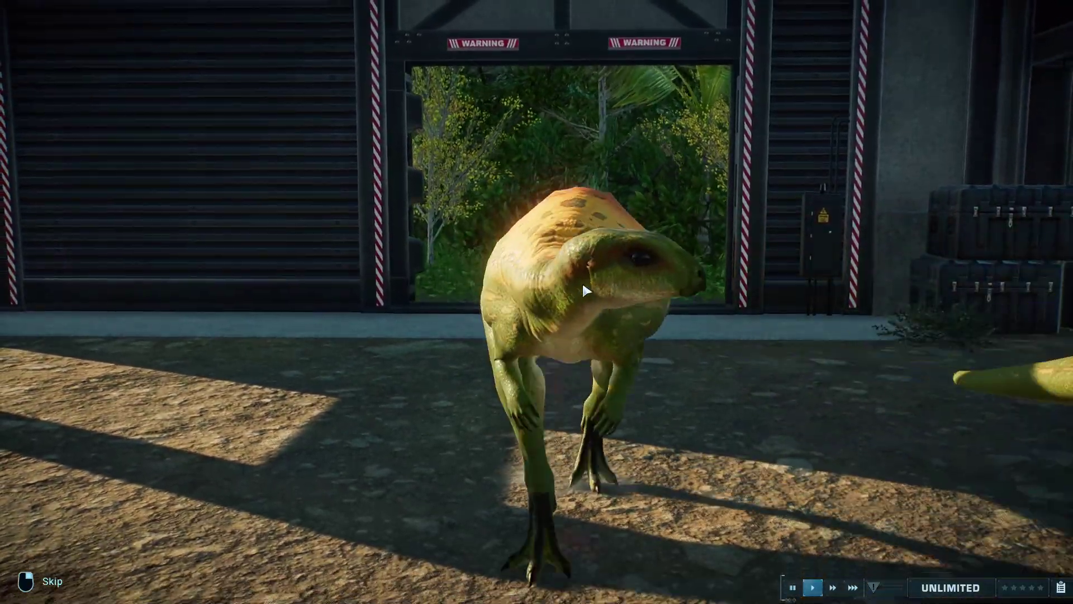
Skip the release cinematic to see the humped, red-backed Dryosaurus in the enclosure.
left_click(520, 287)
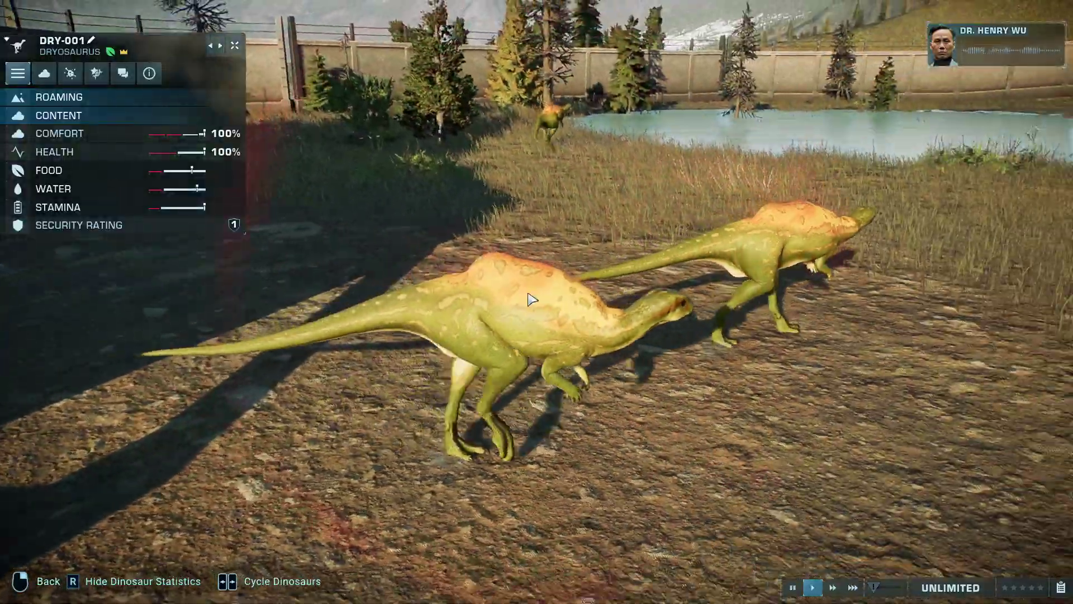